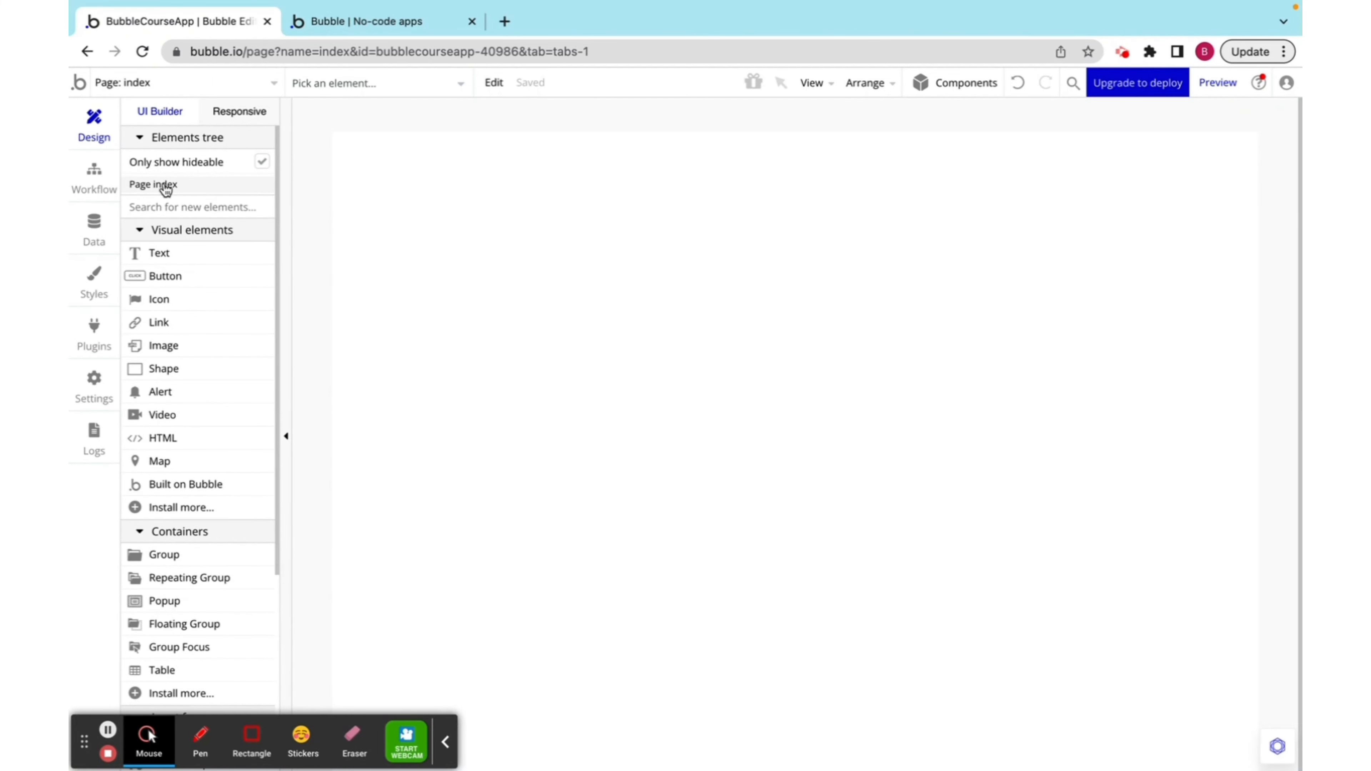
Preview the index page at a narrower width in the responsive view and return to the UI builder.
left_click(237, 112)
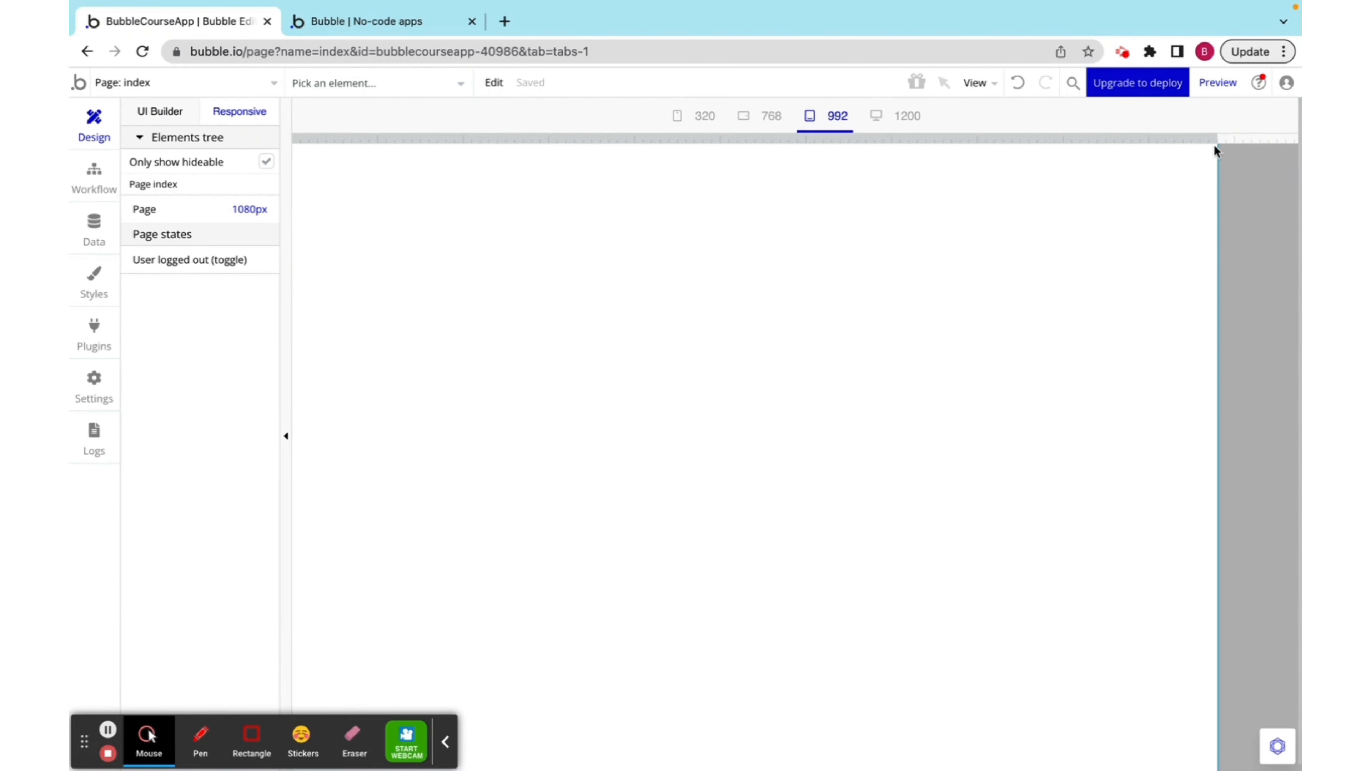
left_click_drag(1215, 139, 1031, 134)
left_click(184, 114)
left_click(243, 113)
left_click(157, 124)
Examine the app's workflow area, the User data type's fields and the stored app data.
left_click(94, 178)
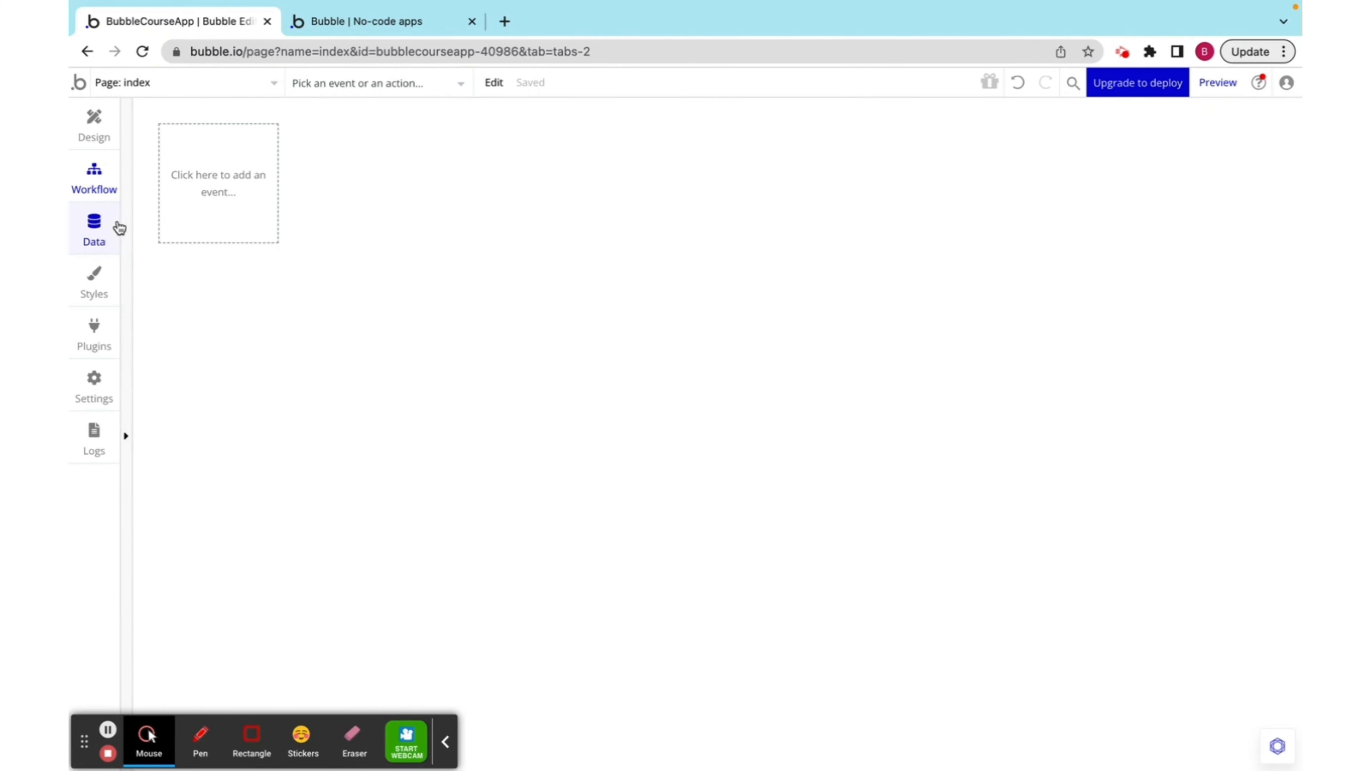
left_click(99, 238)
left_click(219, 149)
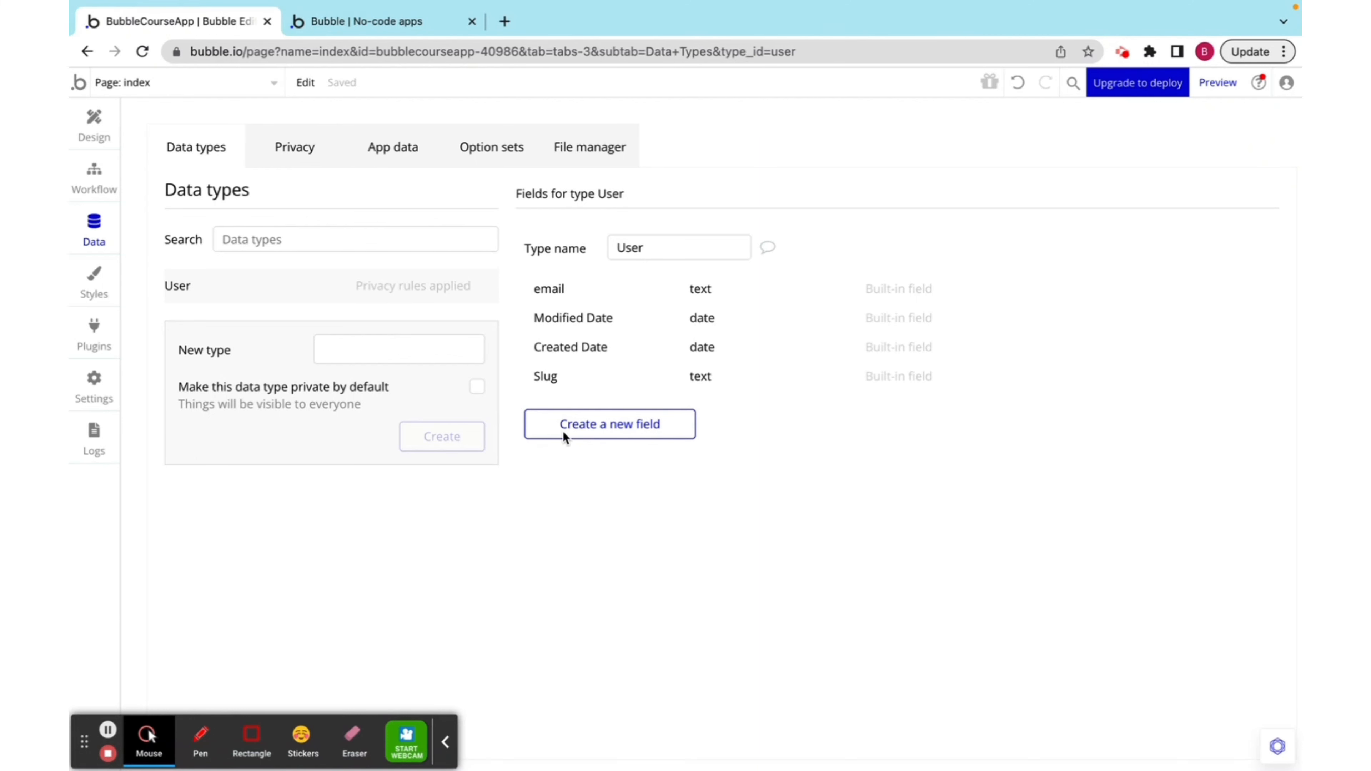
left_click(386, 146)
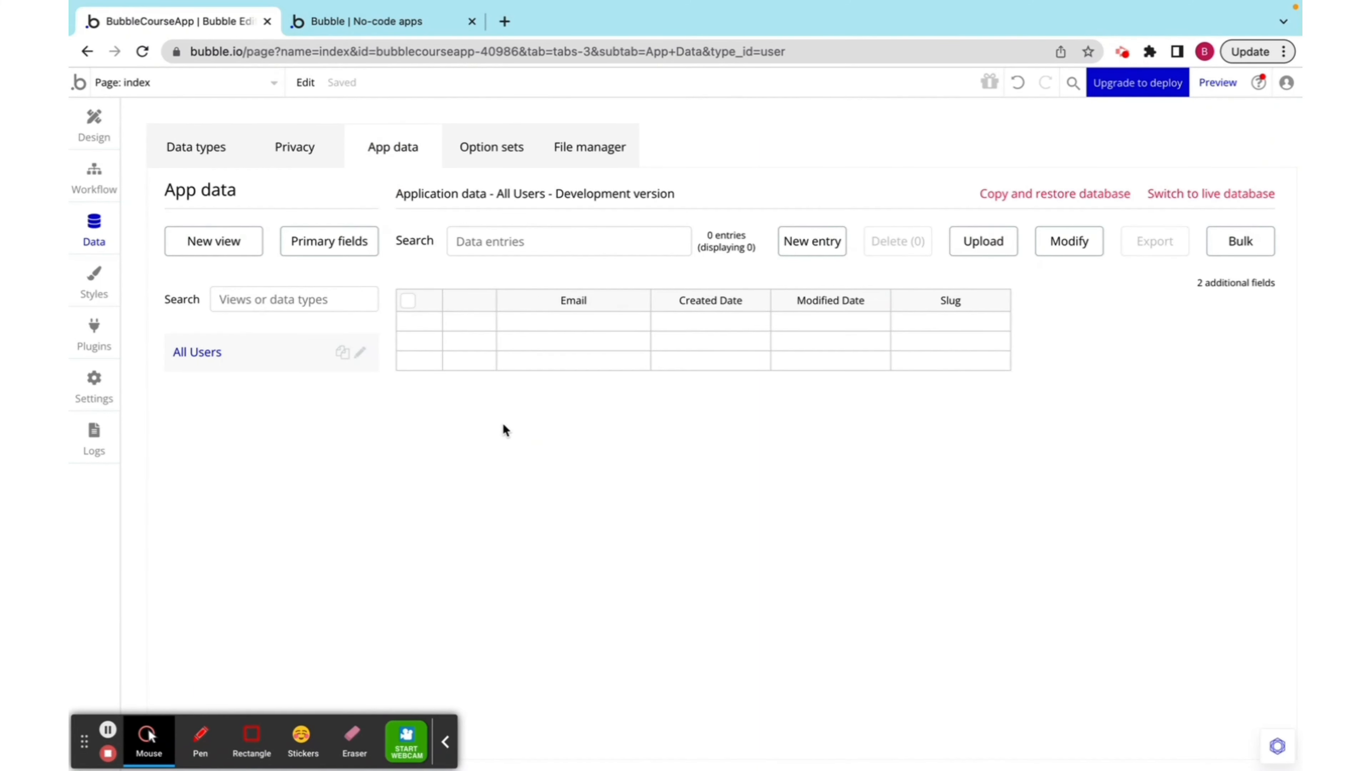
Examine the app's element styles and its style variables for fonts and colors.
left_click(93, 282)
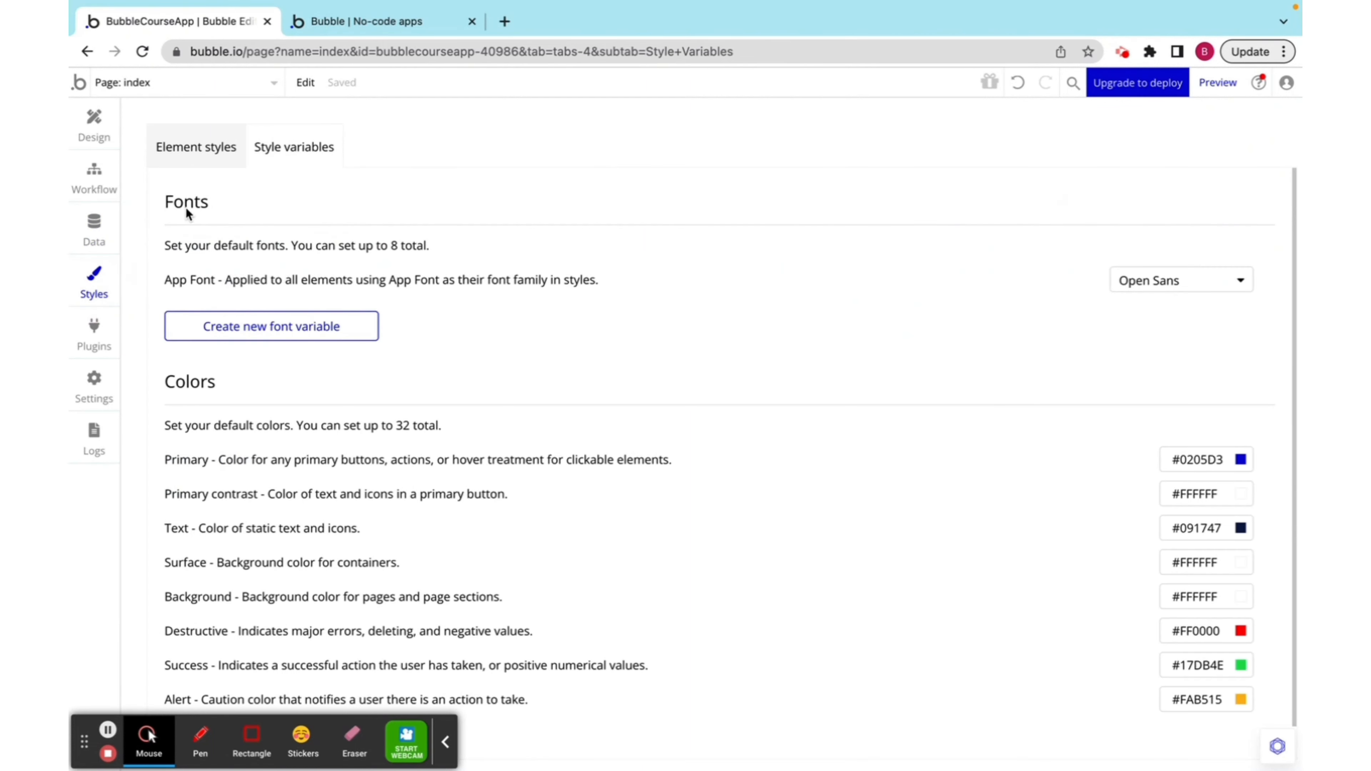
left_click(219, 153)
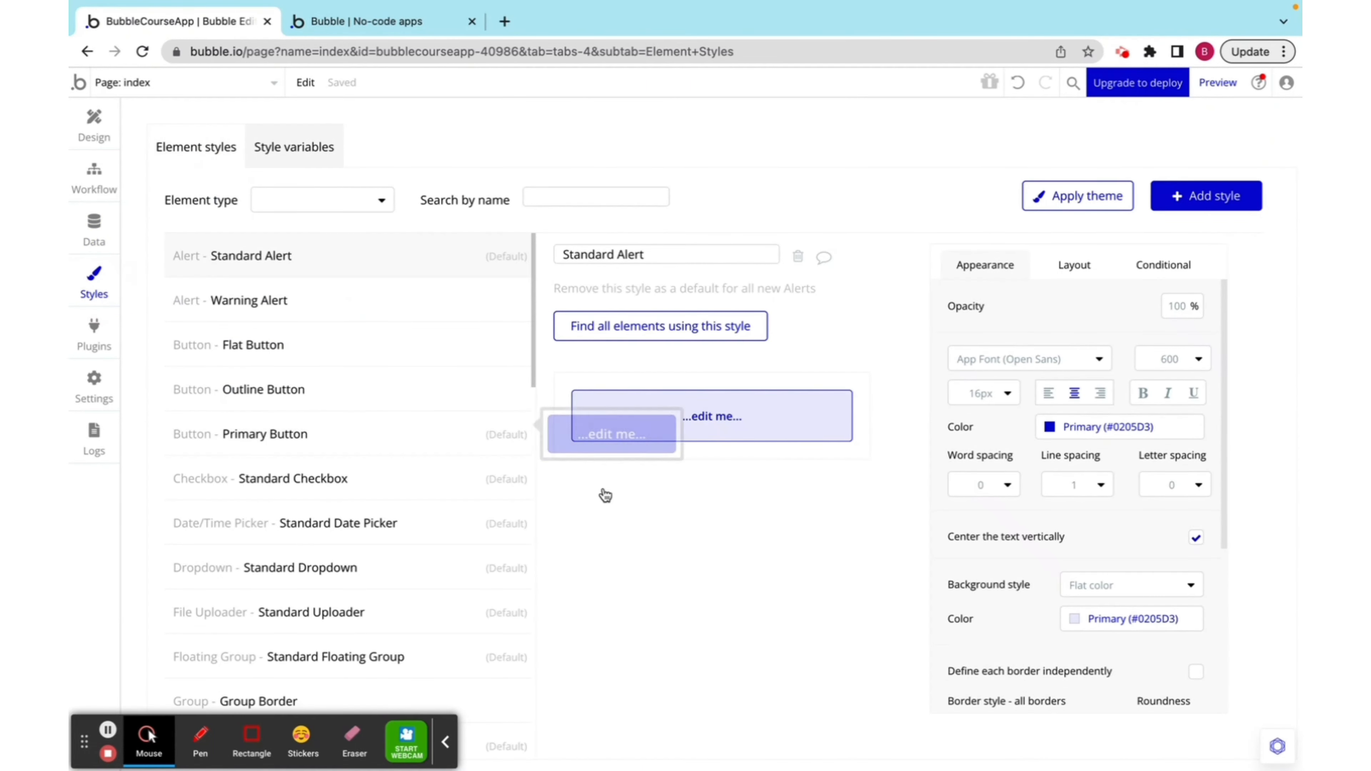
left_click(313, 160)
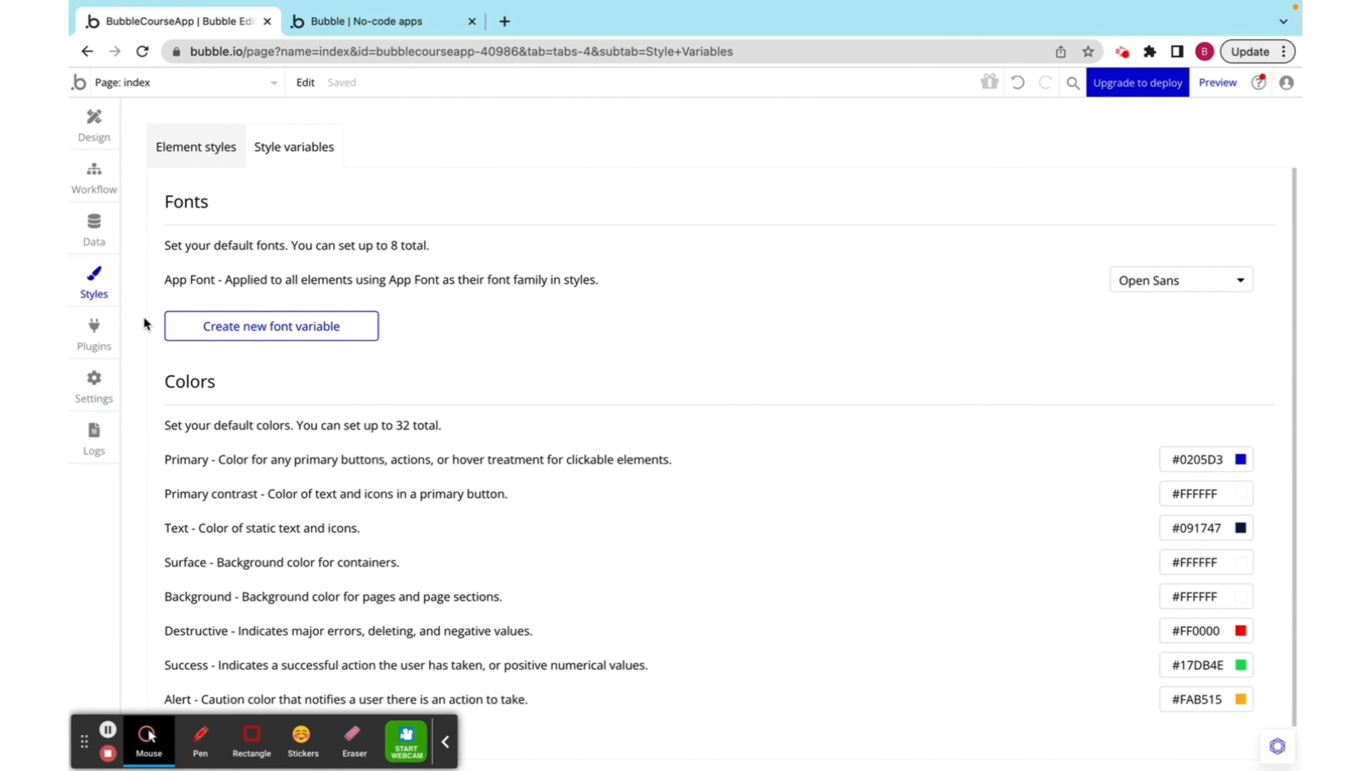
Review the installed plugins, app plan settings and workload logs, and return to the page design.
left_click(100, 344)
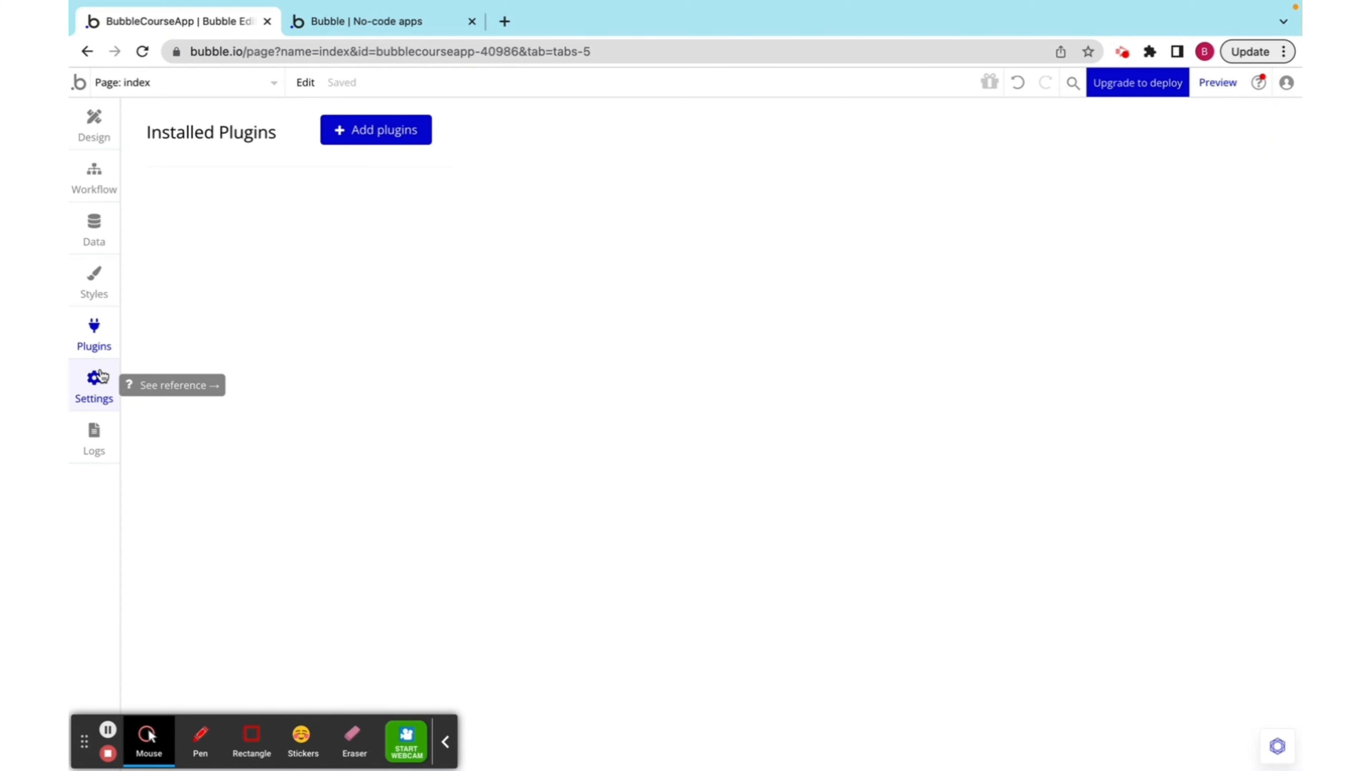
left_click(103, 392)
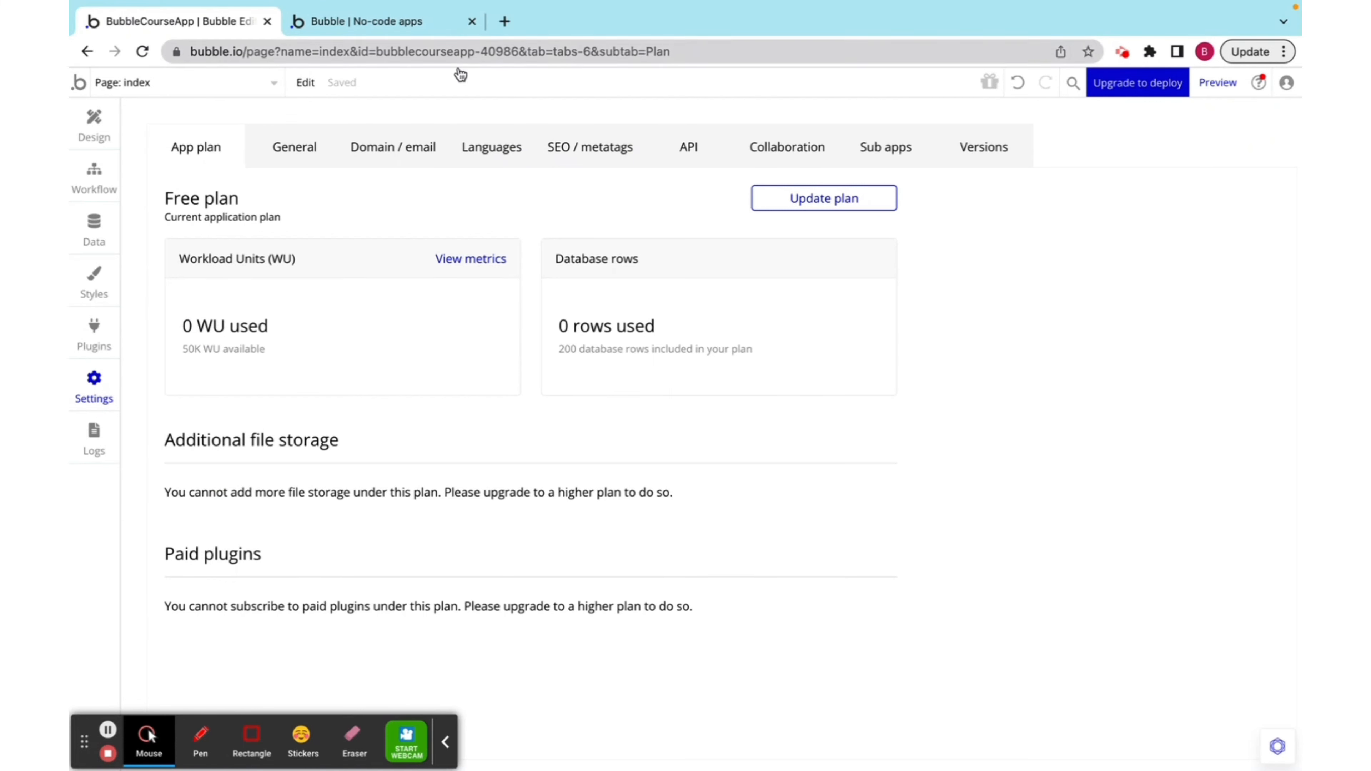
left_click(98, 448)
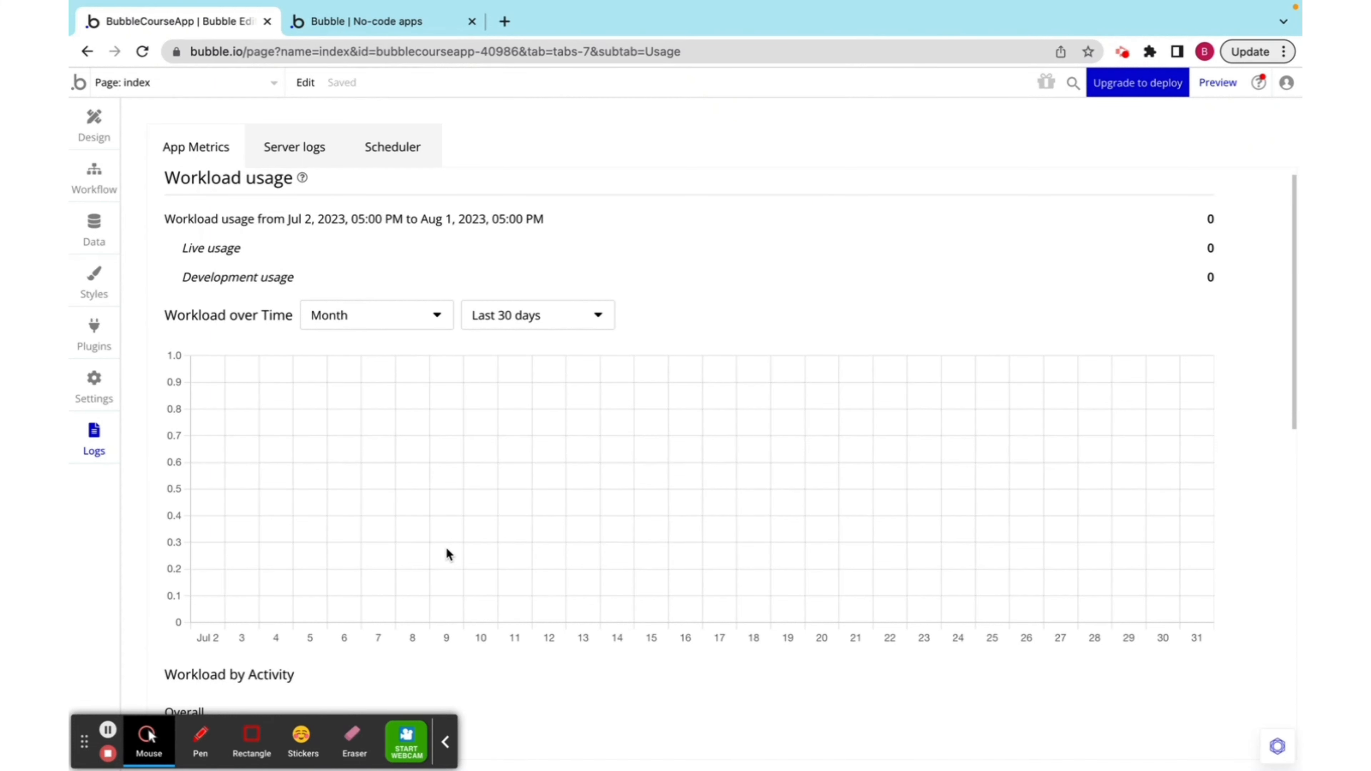
left_click(108, 139)
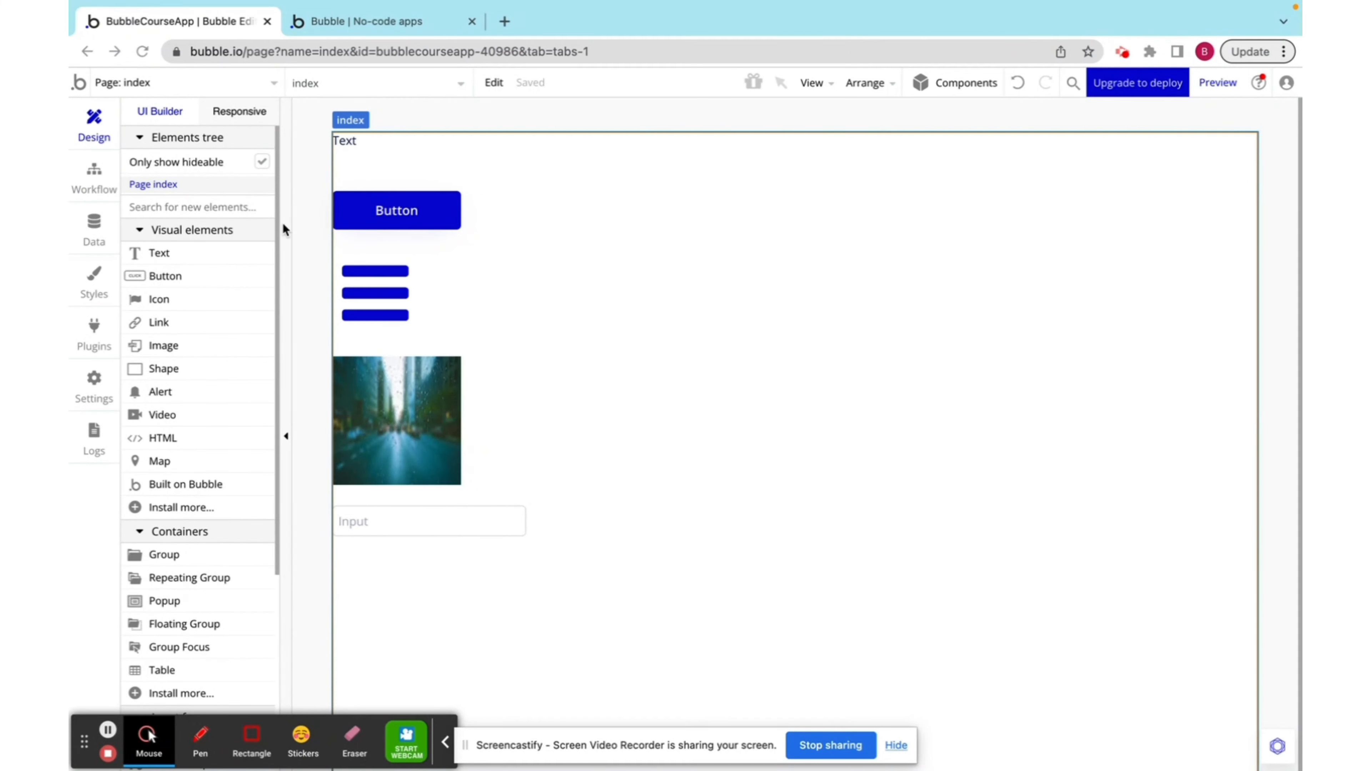
Set the text element's font weight to 800 and its font size to 36.
double_click(348, 142)
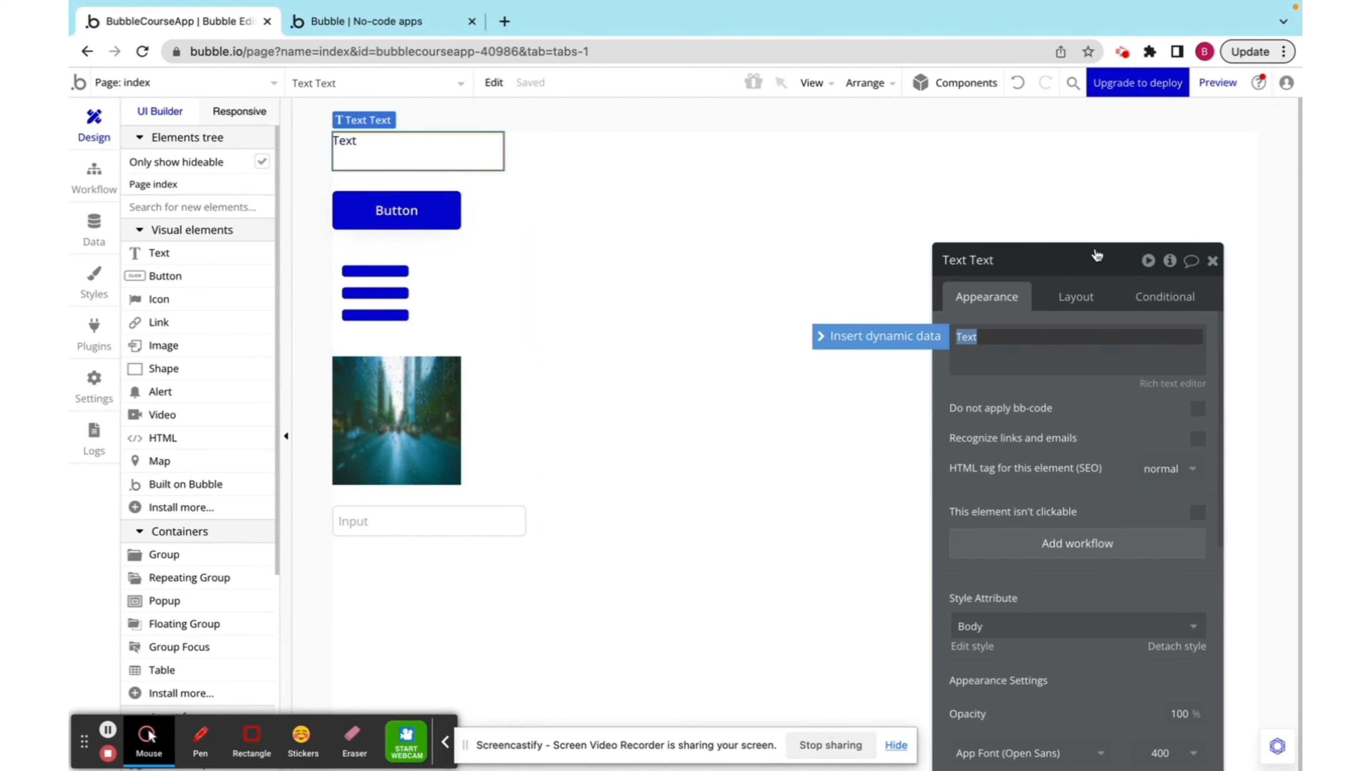
left_click_drag(1097, 255, 1013, 84)
scroll(981, 382, "down", 4)
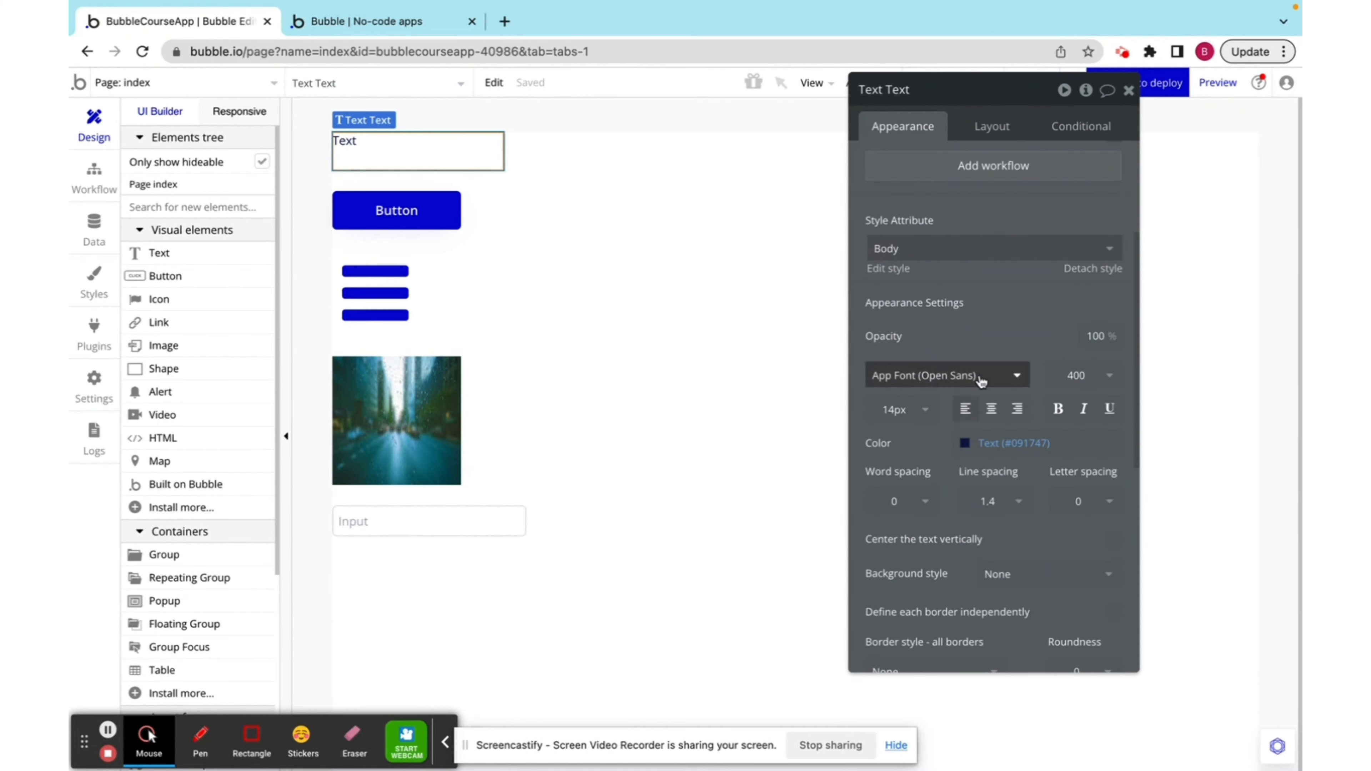
scroll(981, 381, "down", 3)
scroll(920, 199, "up", 1)
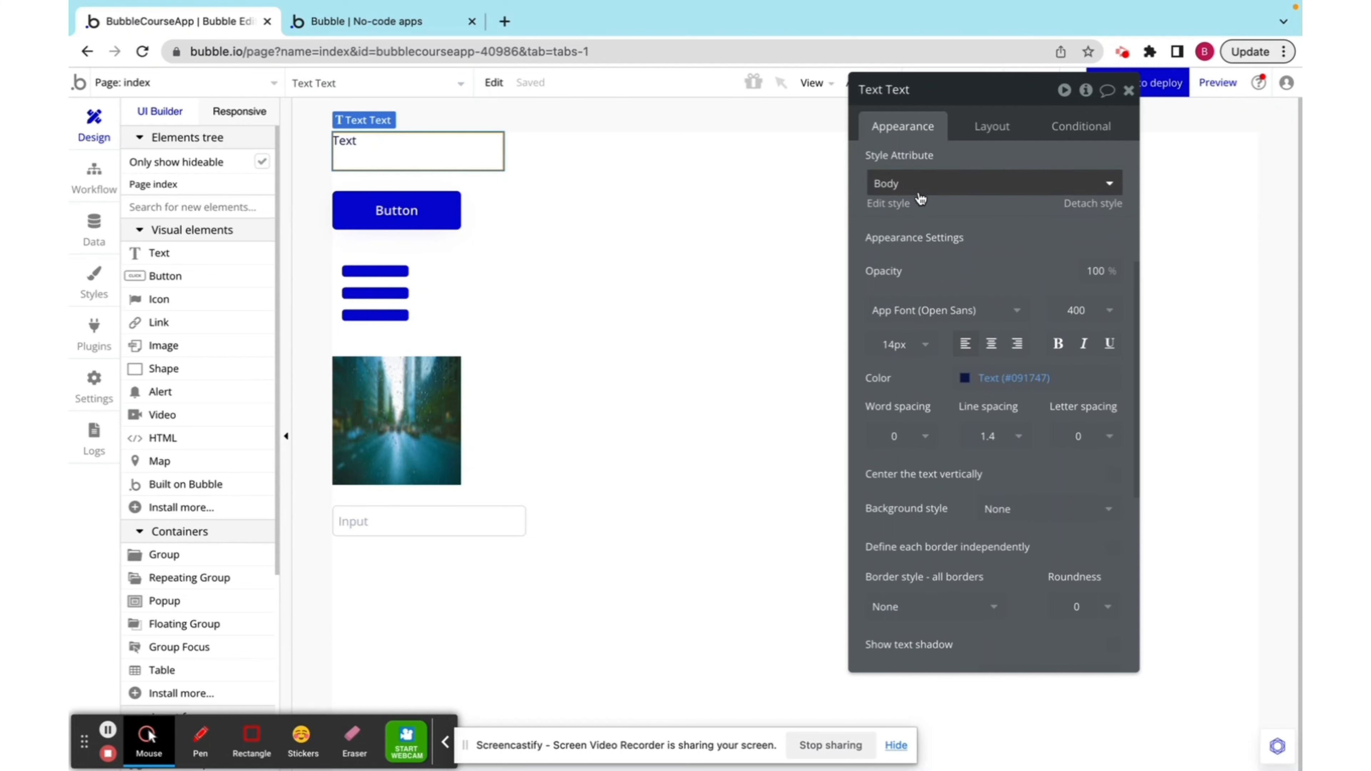
scroll(921, 196, "down", 2)
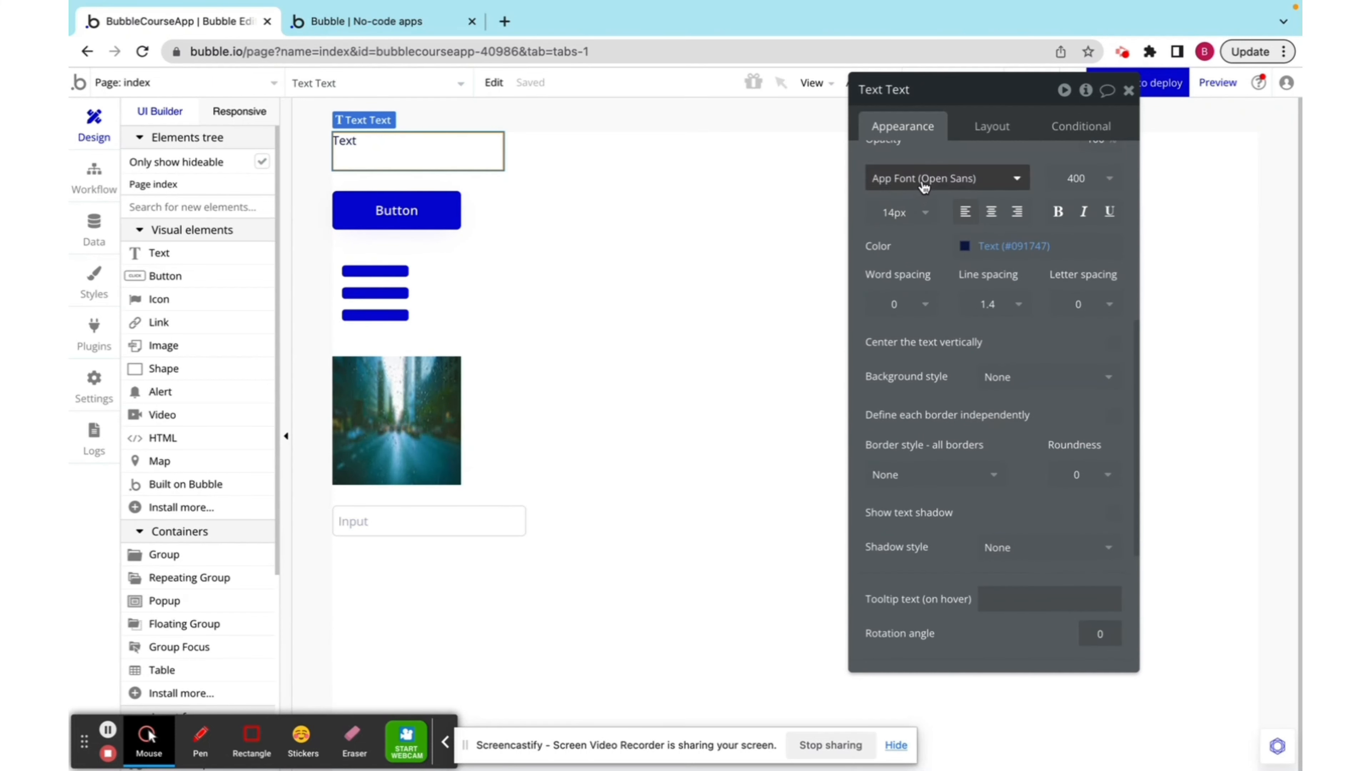
left_click(1077, 178)
left_click(1085, 412)
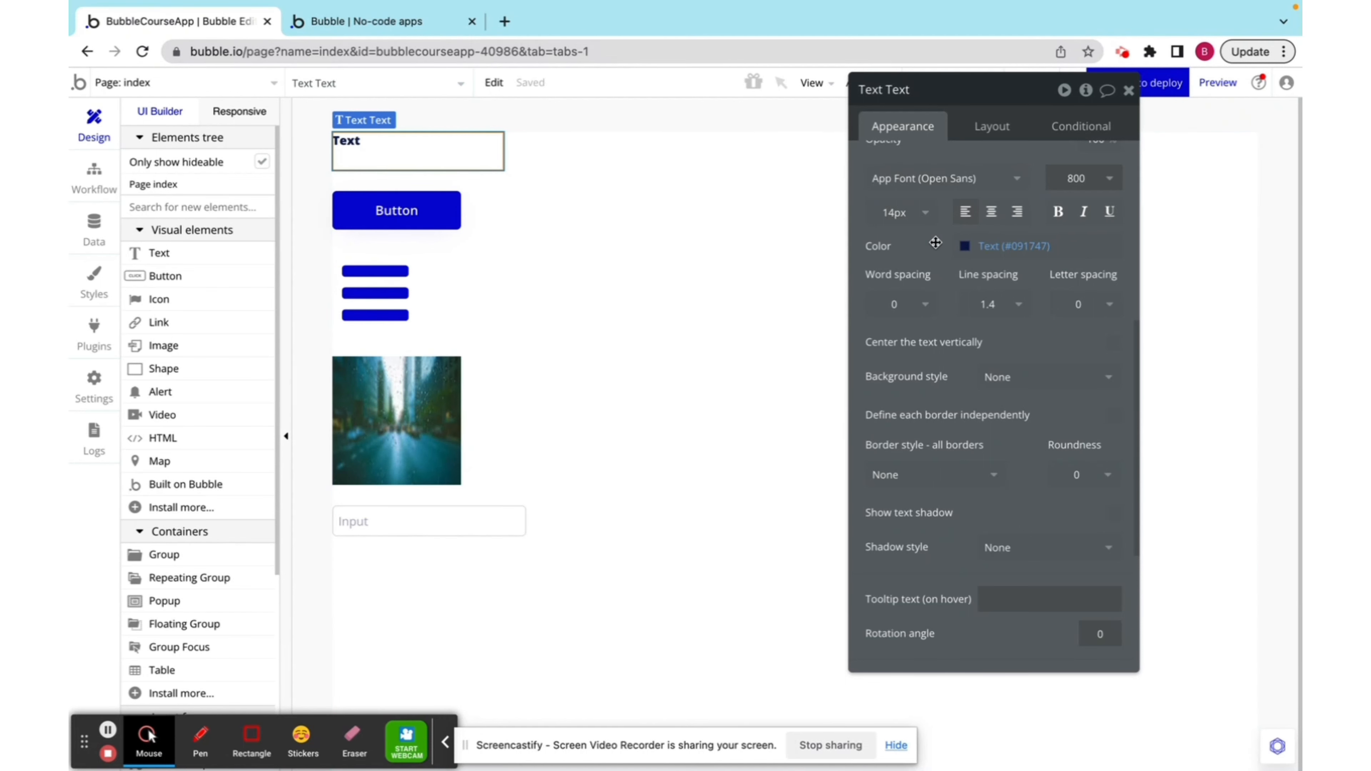
left_click(906, 213)
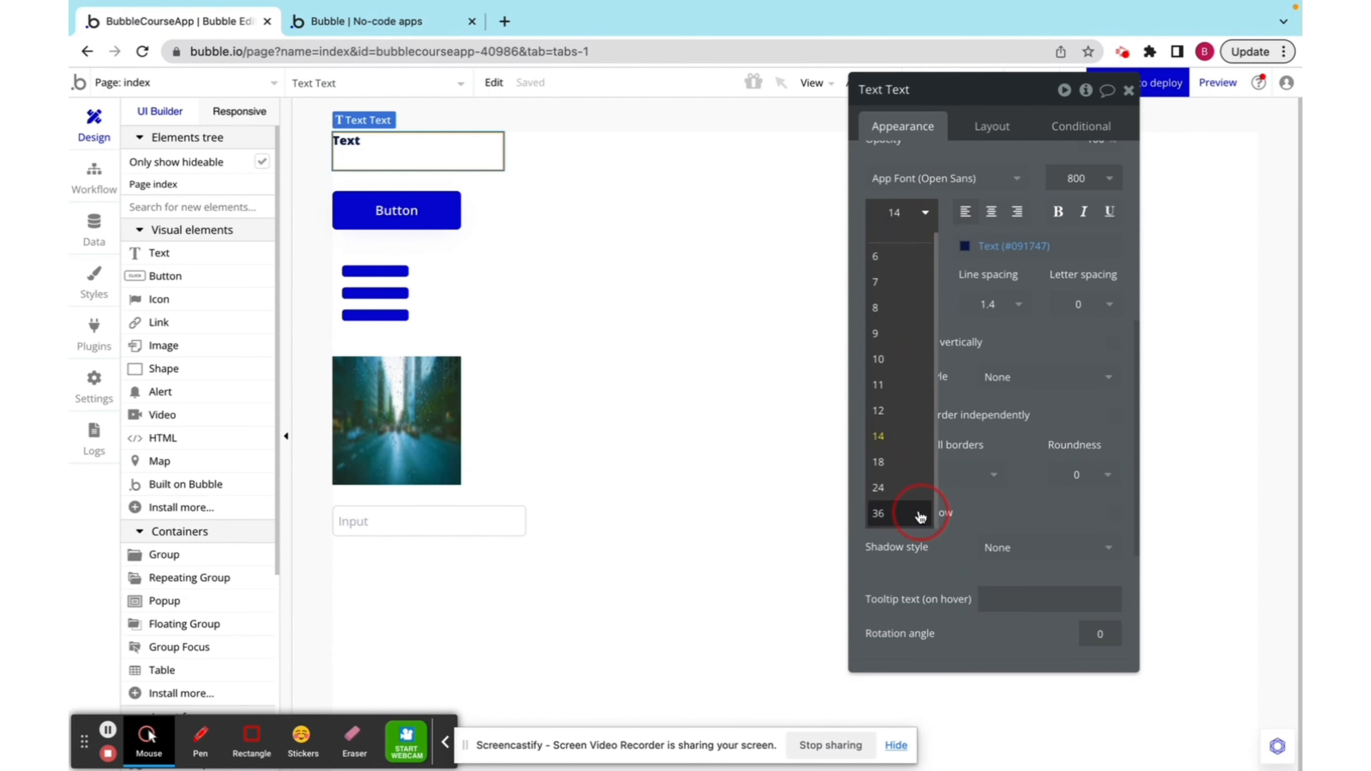
left_click(920, 516)
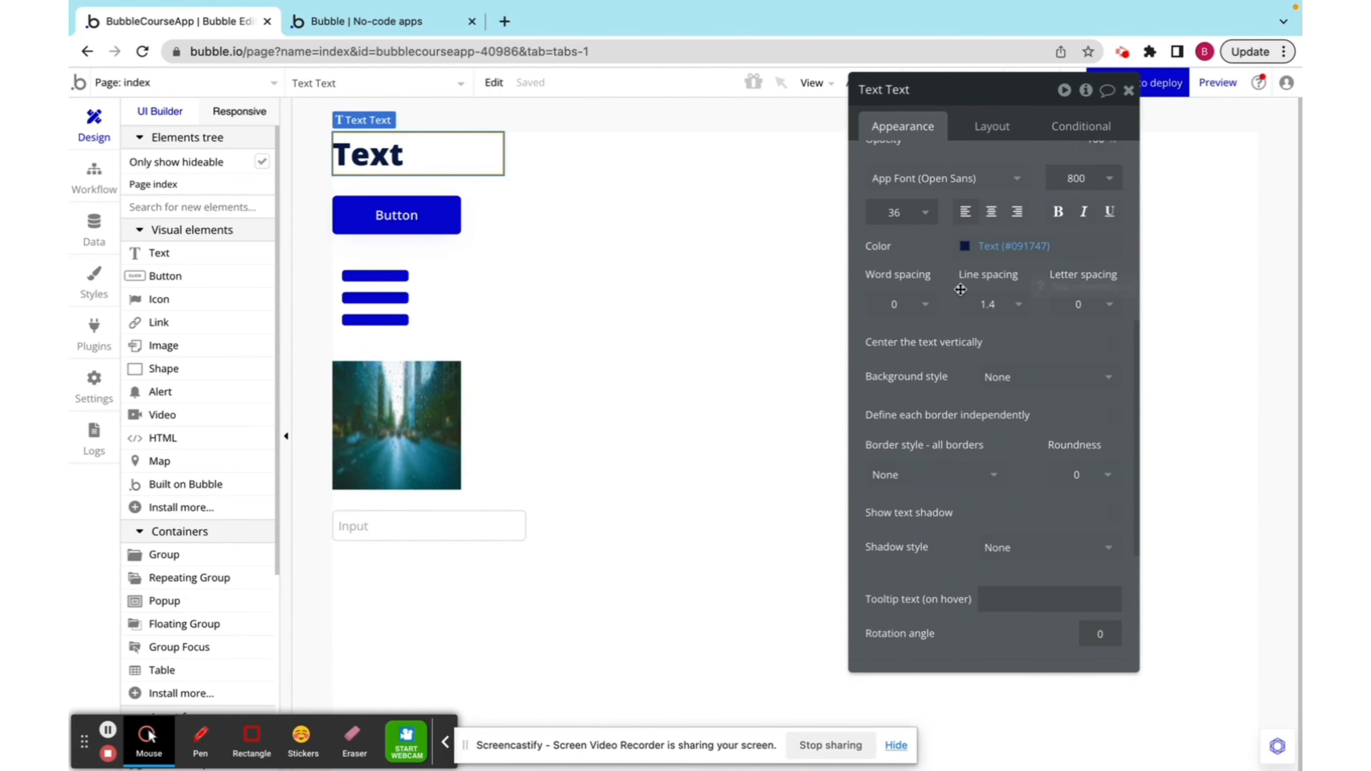
Color the text with the Destructive (#FF0000) variable and center it horizontally.
left_click(966, 245)
left_click(1067, 475)
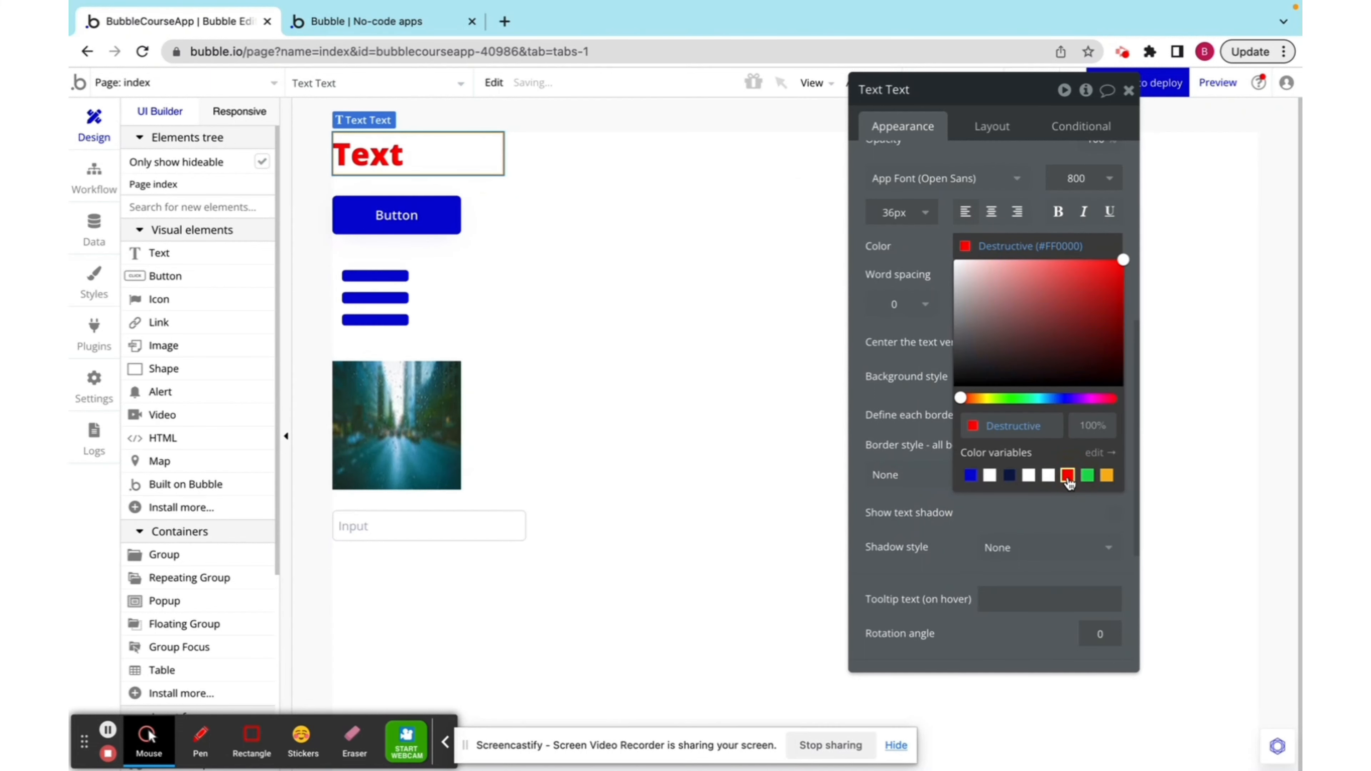
left_click(990, 211)
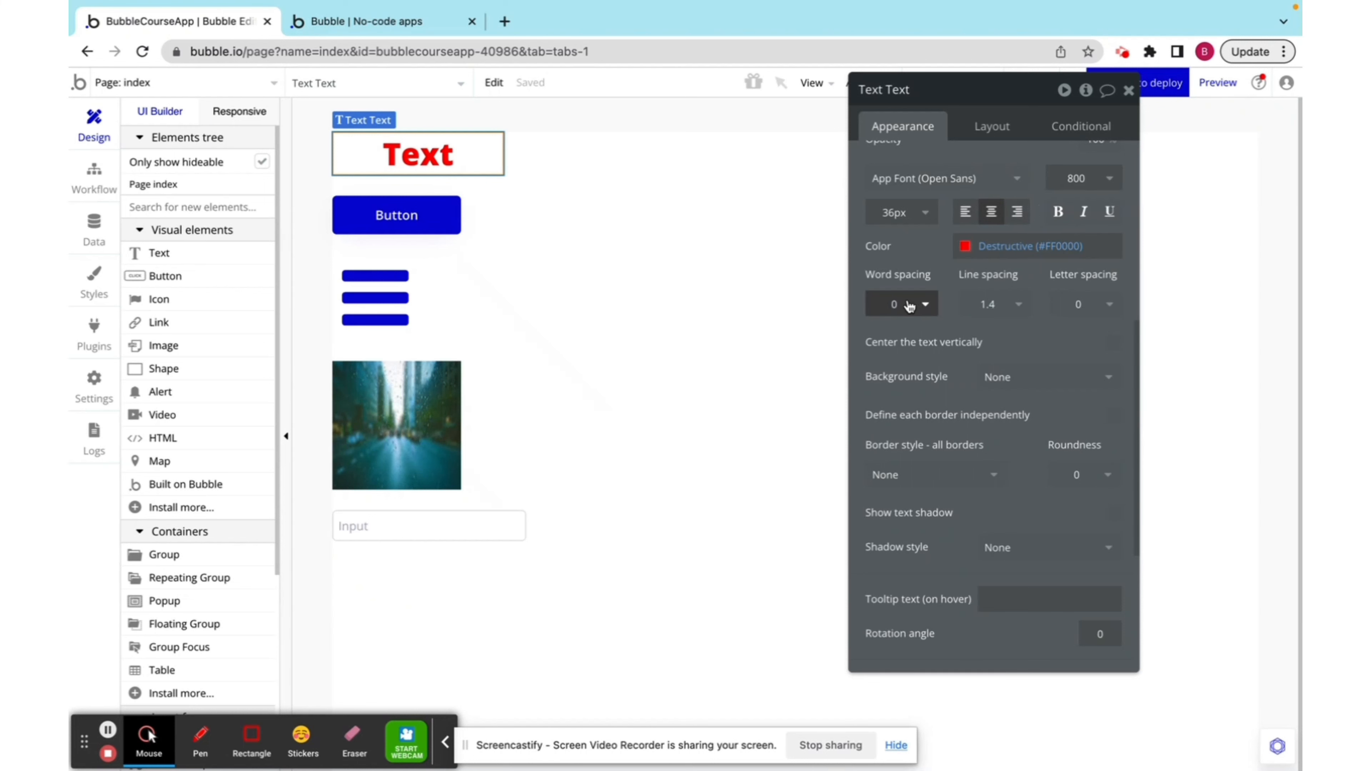
Give the text element a flat color background of #F1CDCD and close its properties.
left_click(998, 378)
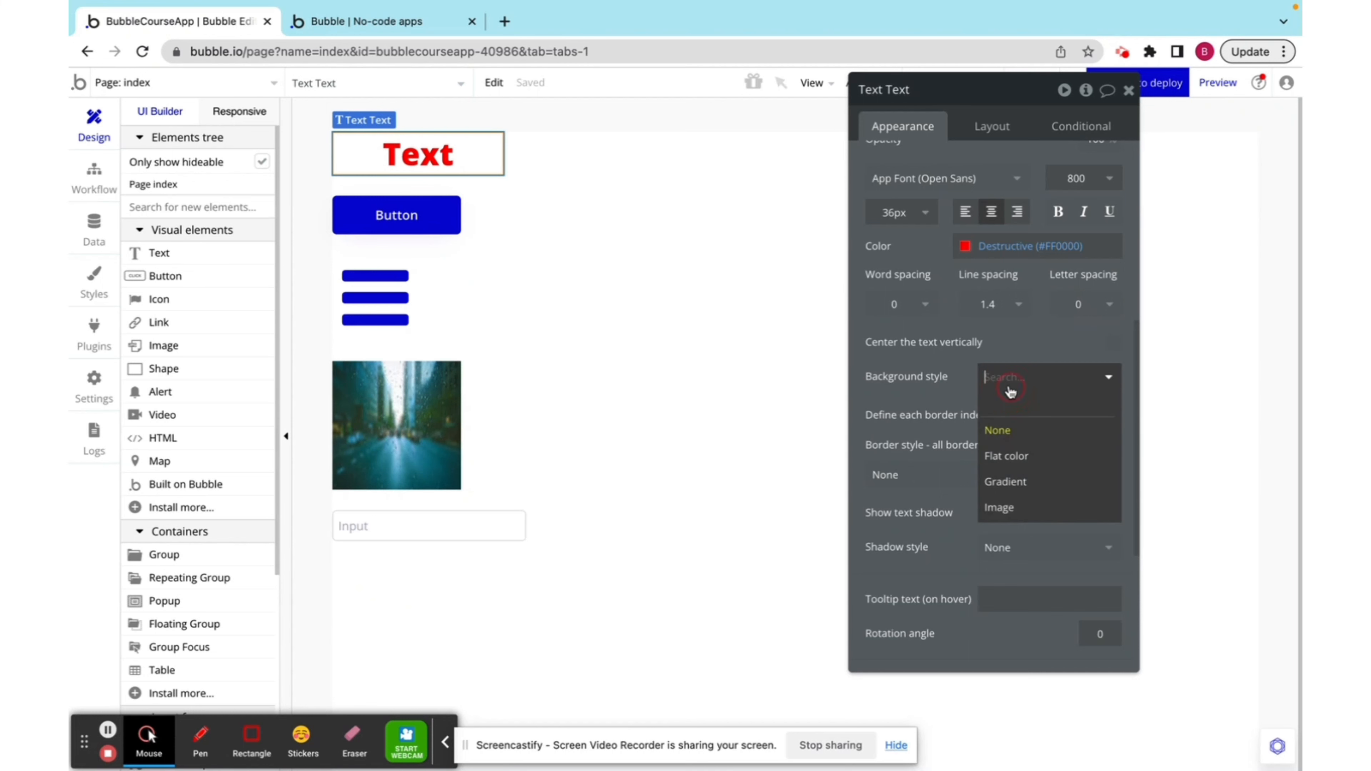
left_click(1004, 453)
left_click(988, 412)
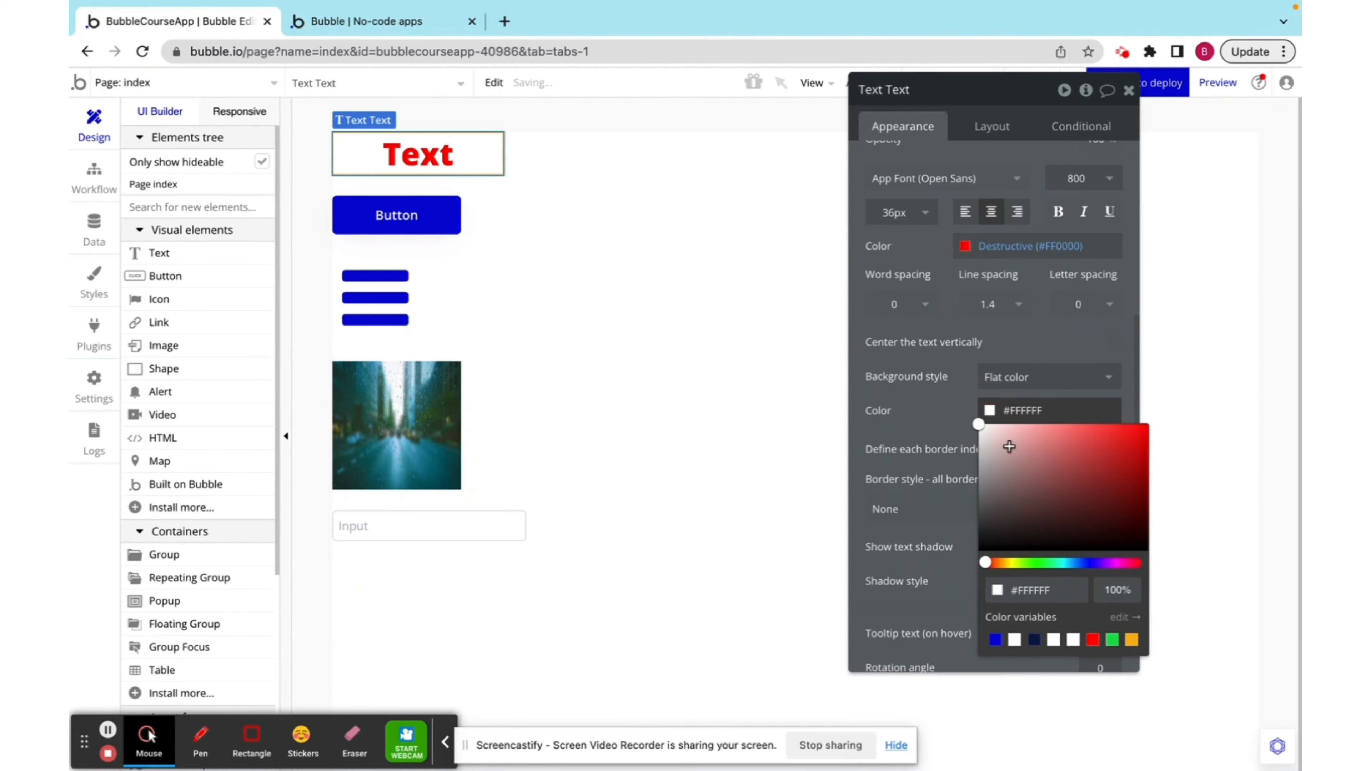
left_click(1003, 430)
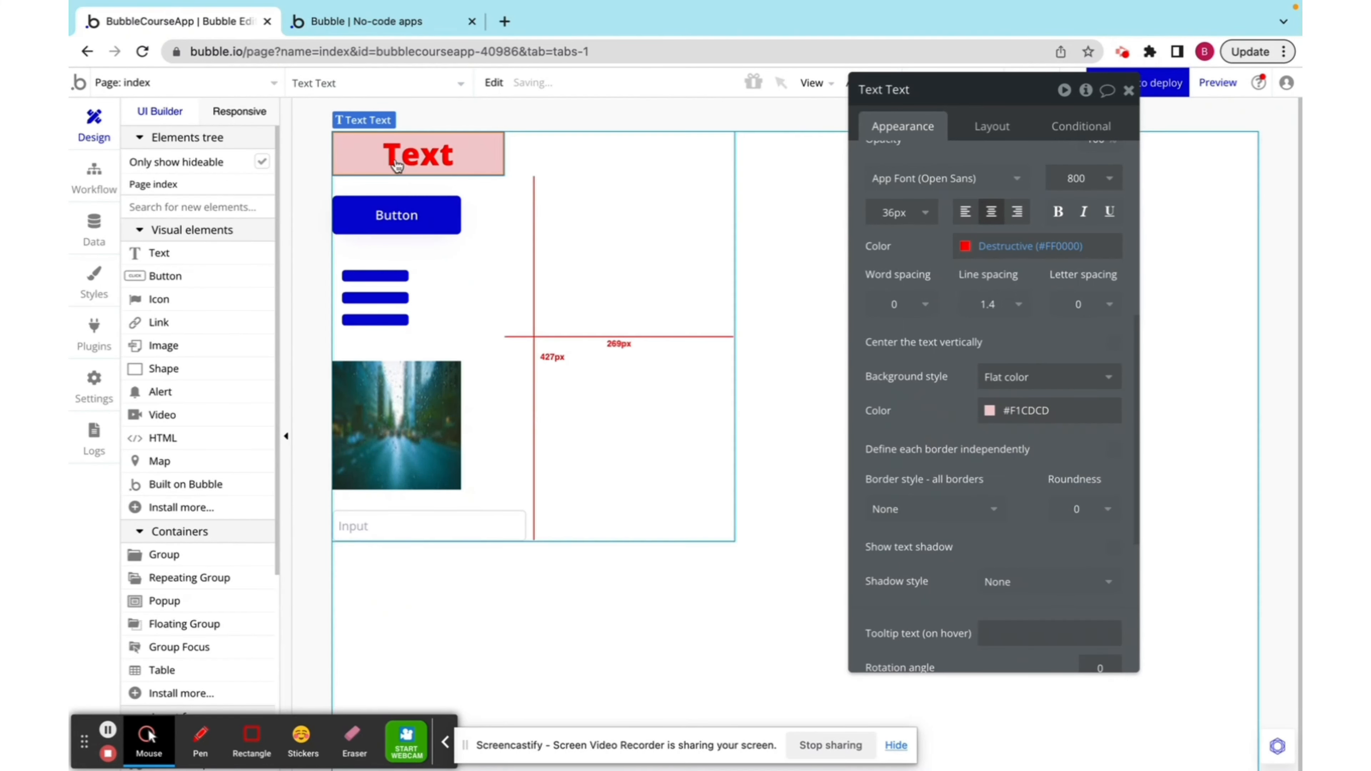
scroll(980, 504, "down", 2)
scroll(981, 503, "down", 1)
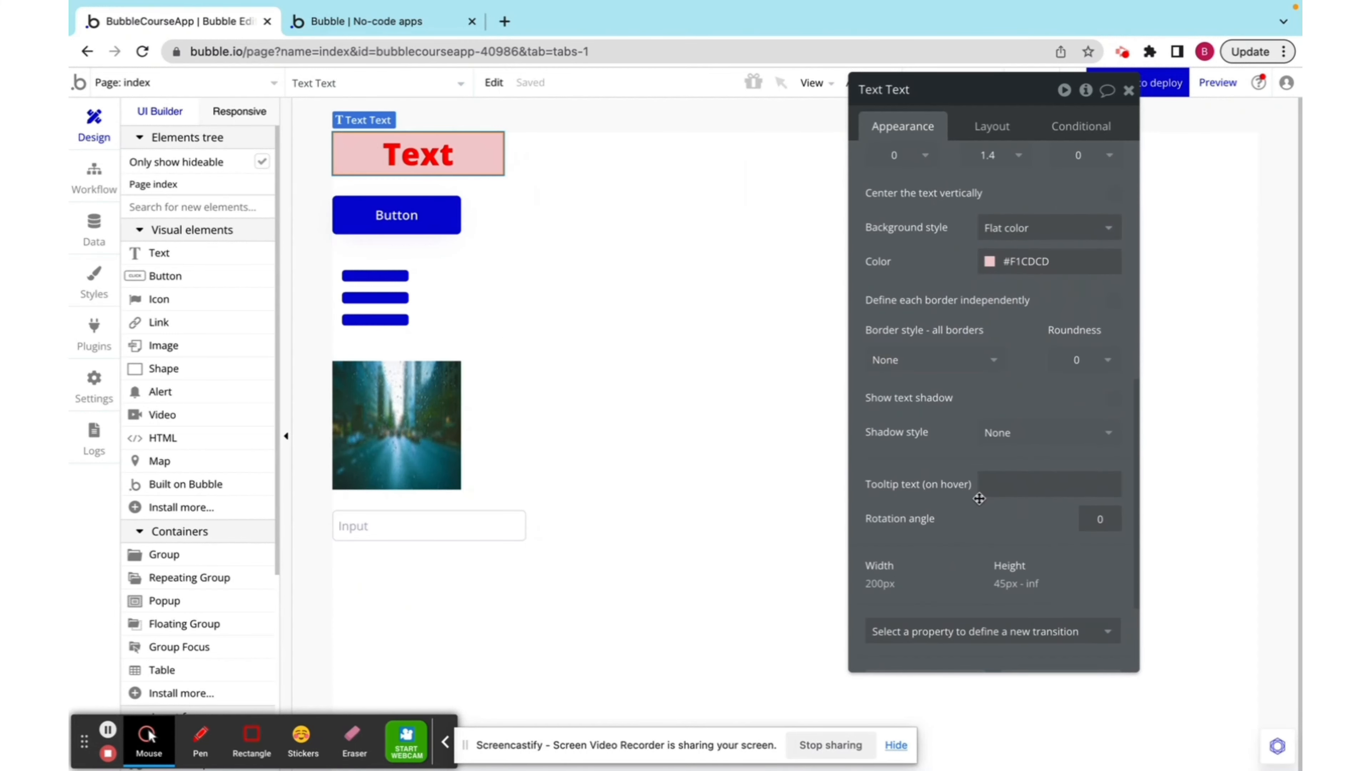
left_click(1129, 92)
Try the background style None on the button element and restore it to Flat color.
left_click(389, 214)
double_click(388, 214)
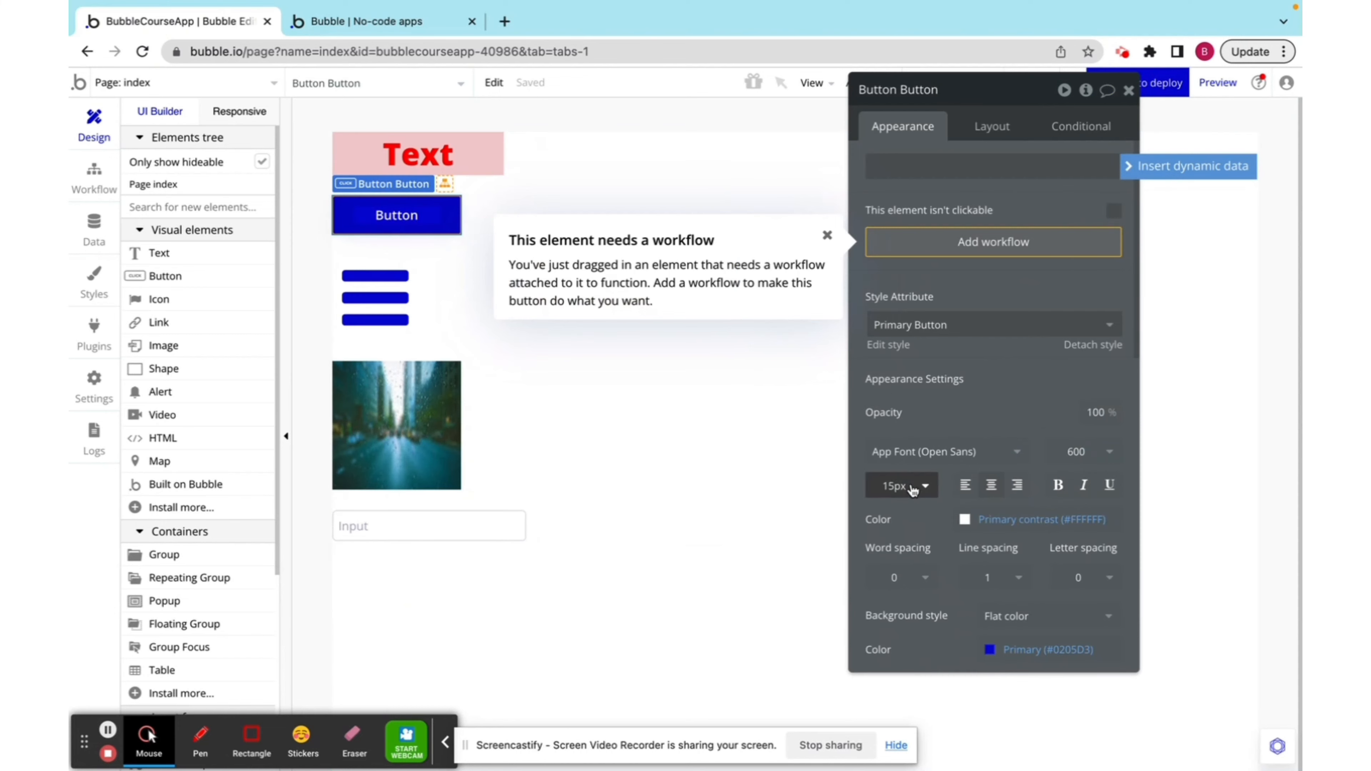
scroll(912, 490, "down", 5)
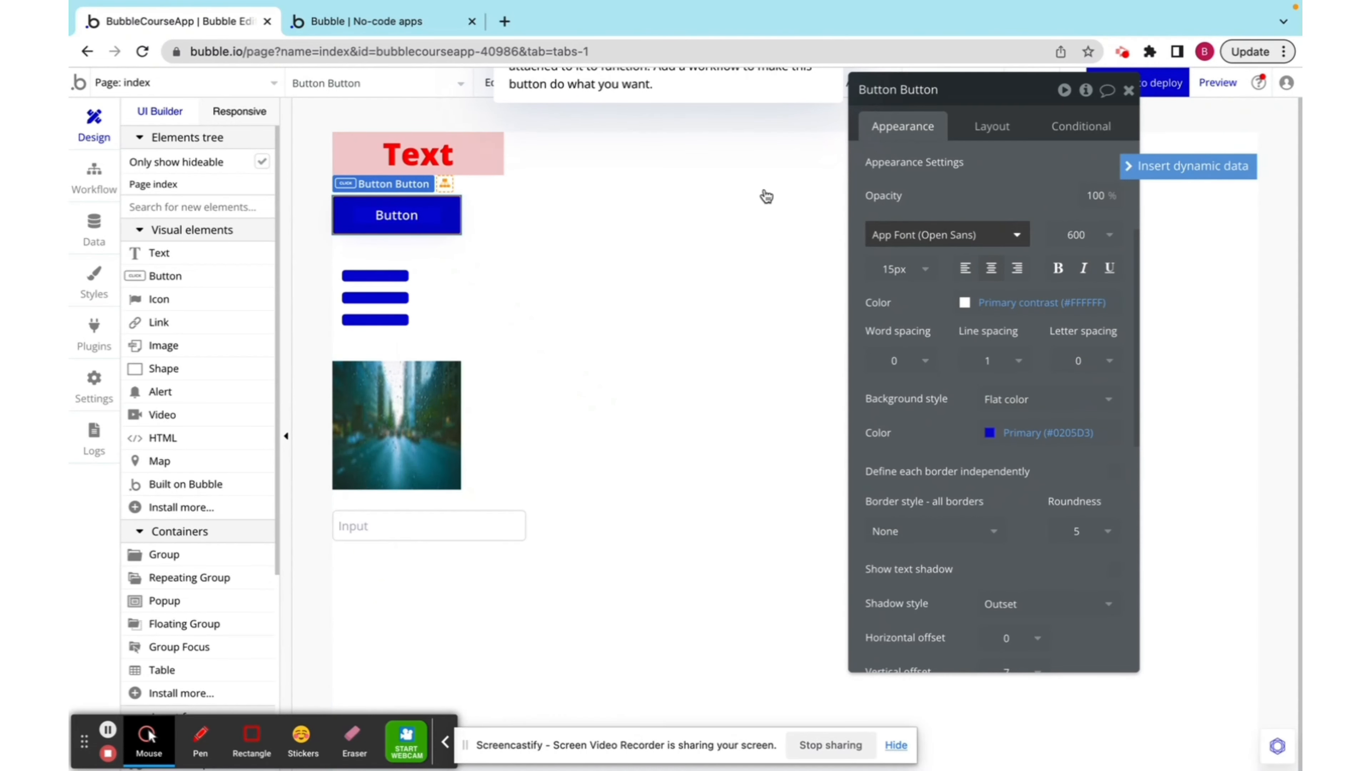
scroll(993, 335, "down", 2)
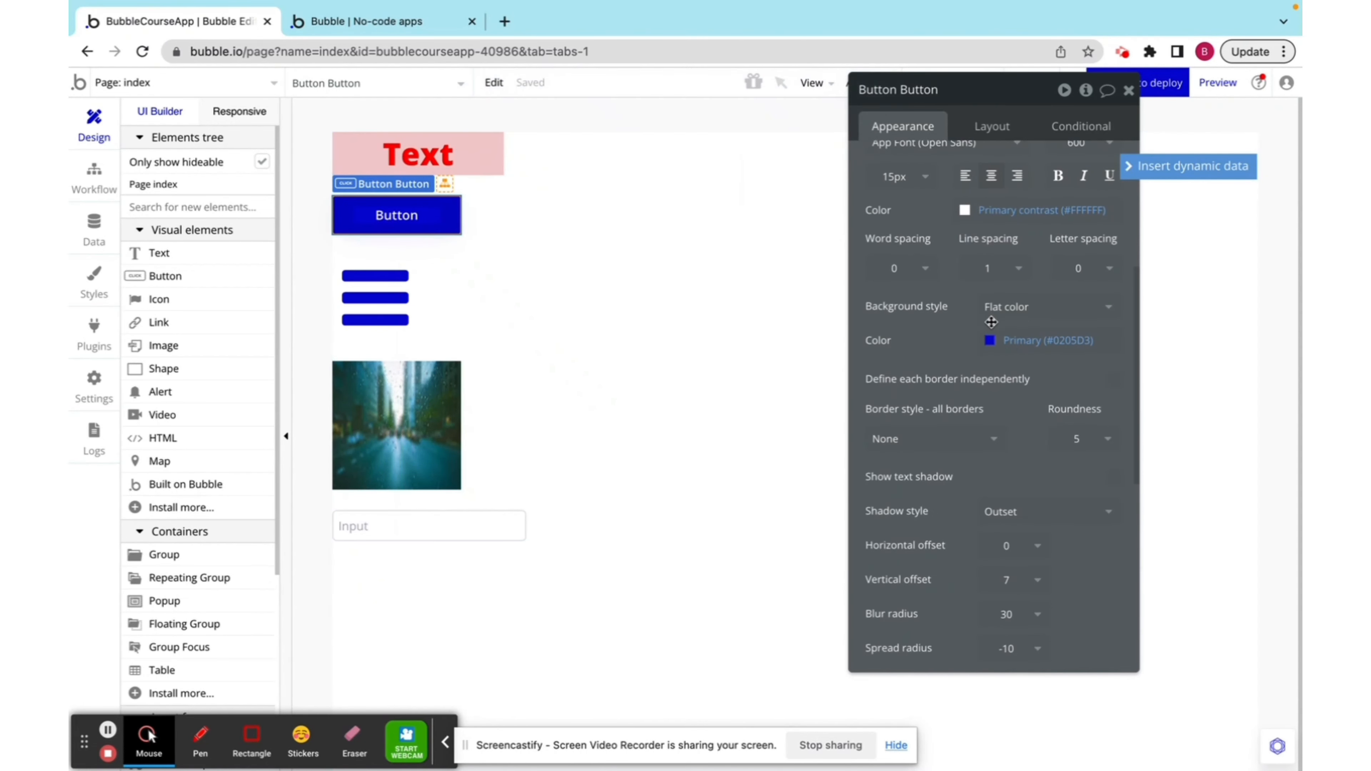
left_click(1023, 318)
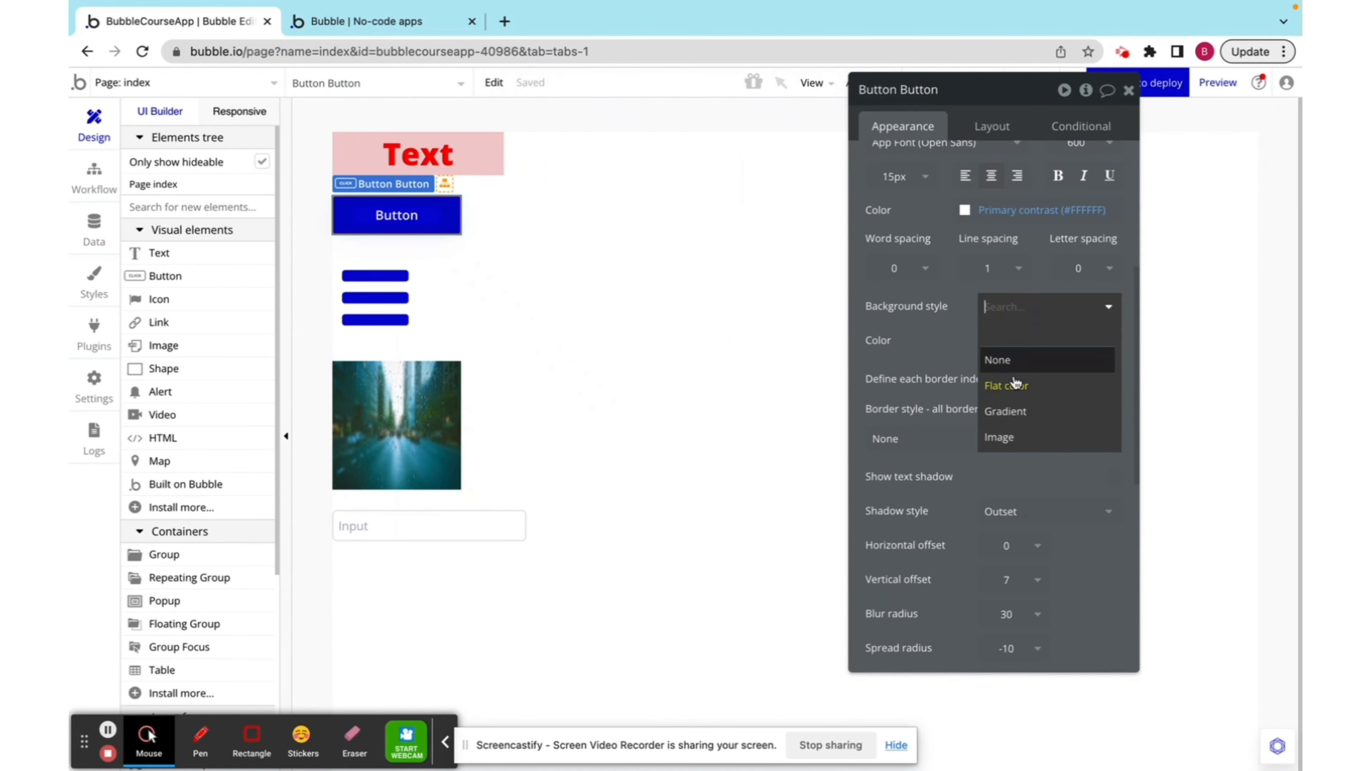
left_click(1005, 358)
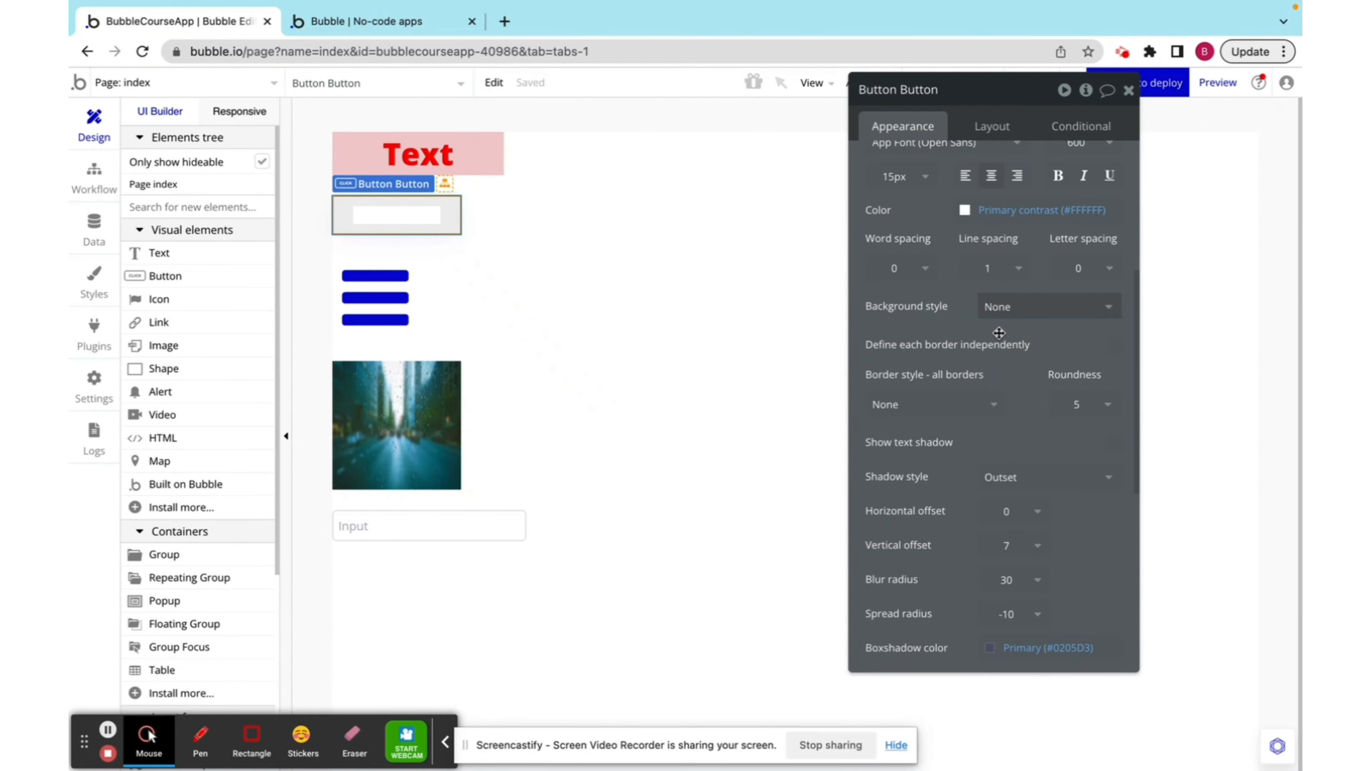
scroll(1014, 319, "down", 1)
left_click(1003, 289)
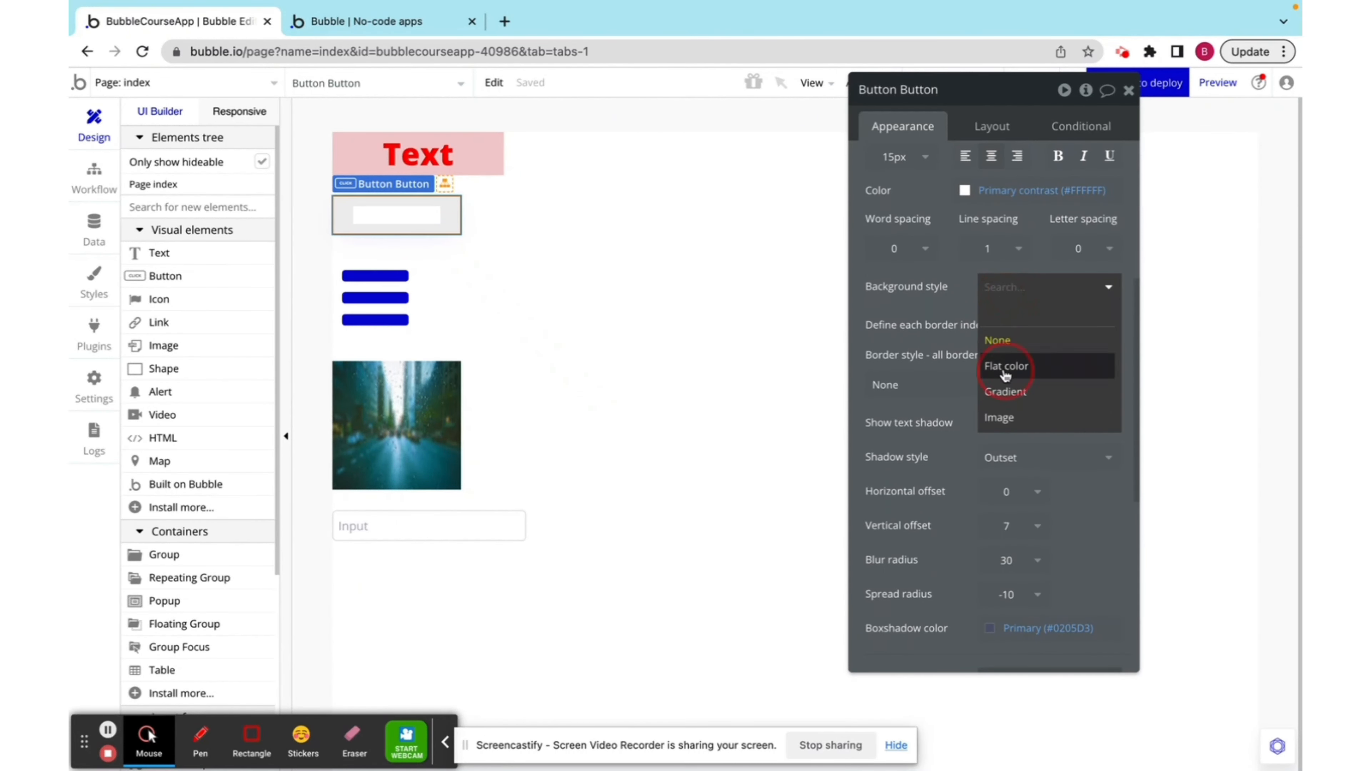
left_click(1011, 361)
Examine the button's border style options and shadow settings, and close its properties.
scroll(955, 351, "down", 3)
left_click(943, 313)
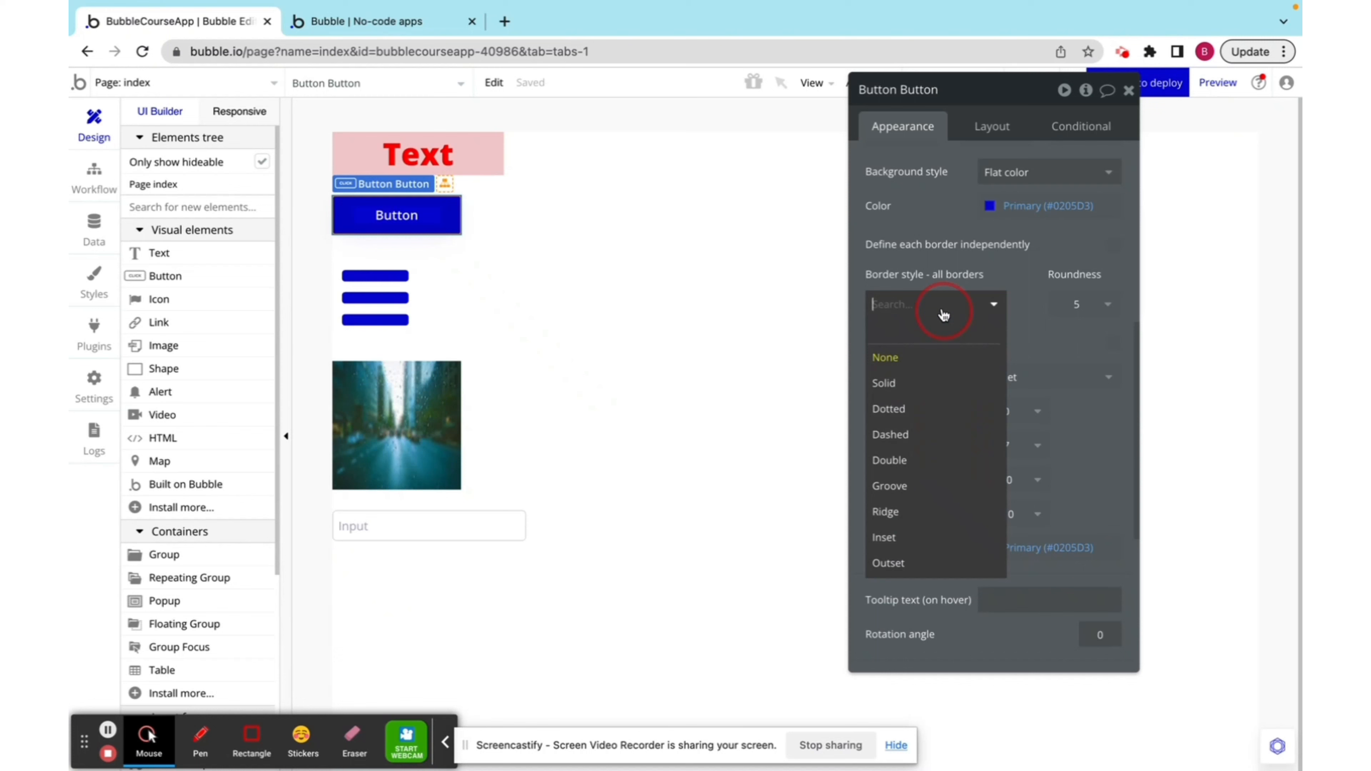
left_click(1017, 303)
scroll(1002, 316, "down", 3)
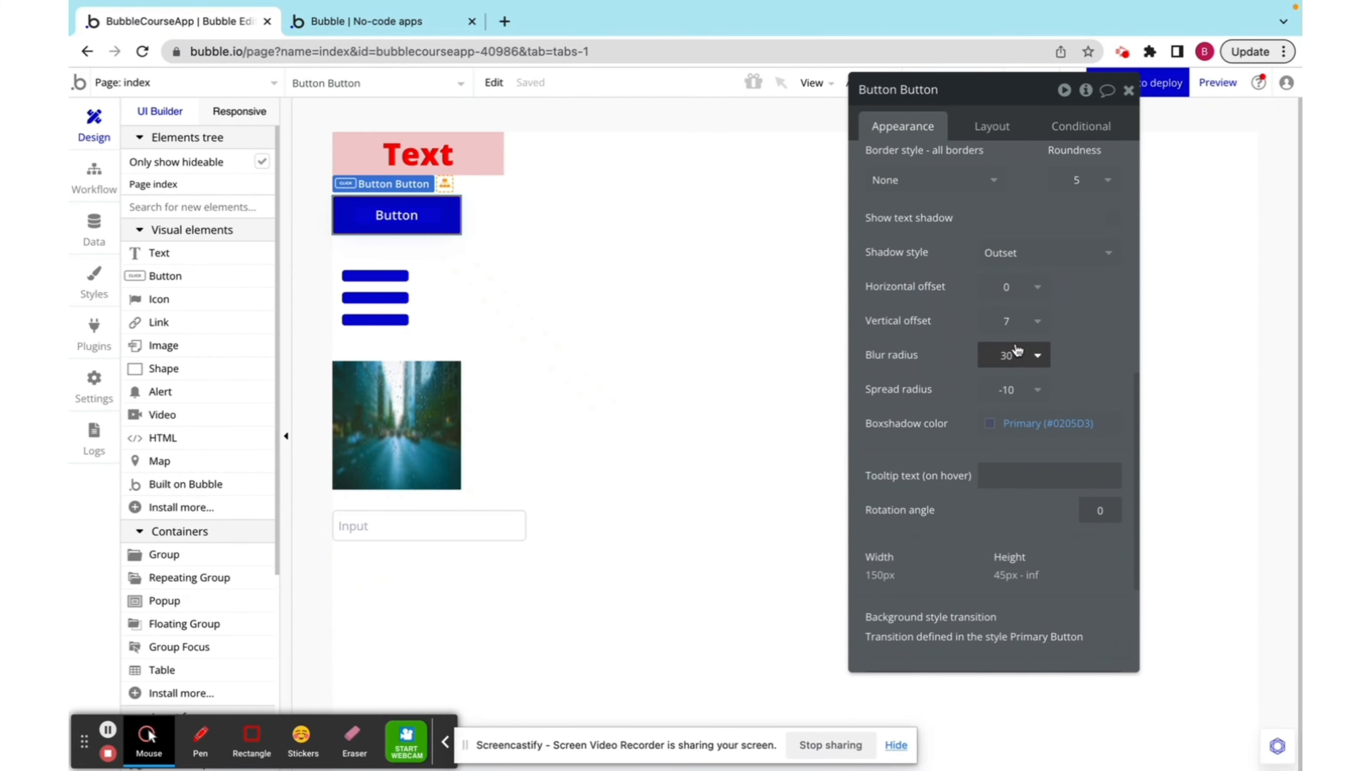
left_click(1127, 92)
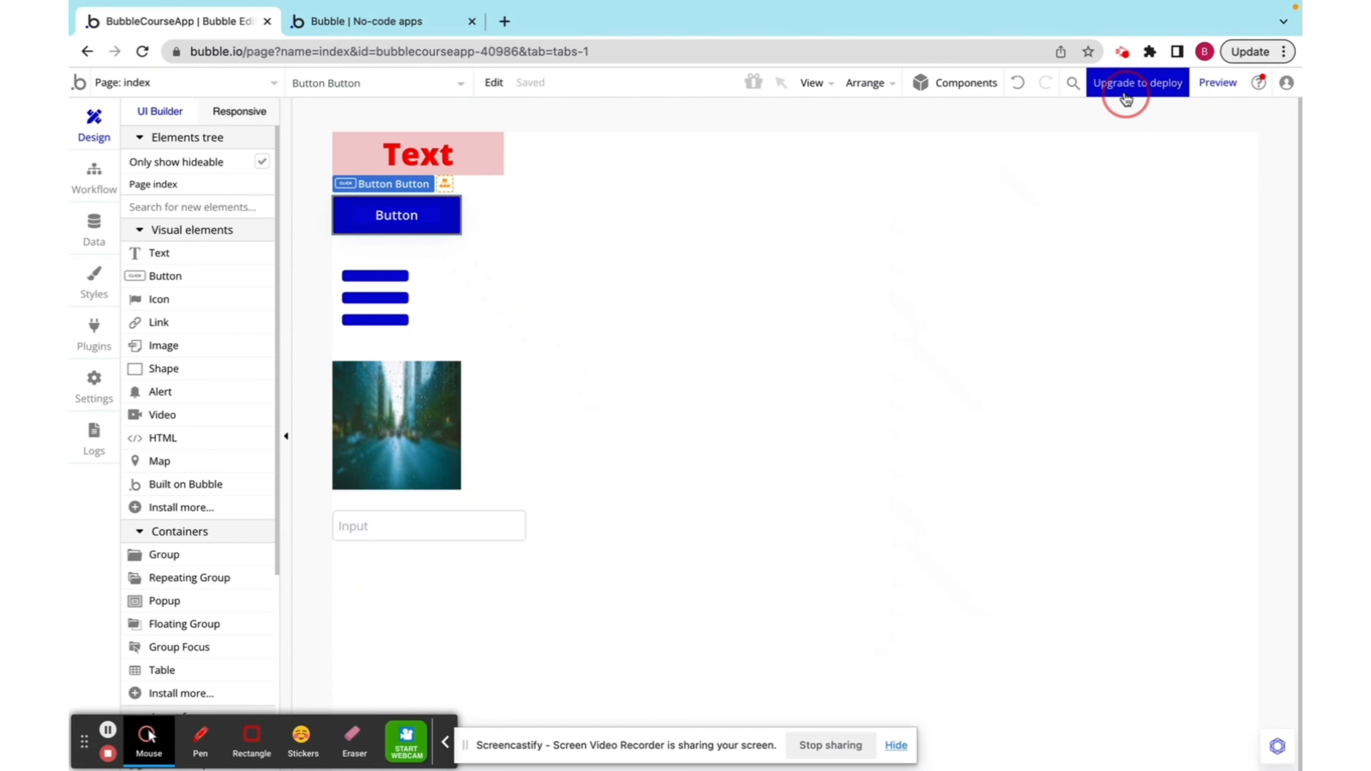
Replace the bars symbol of the icon element below the button with the fa-clock-o clock icon.
double_click(378, 298)
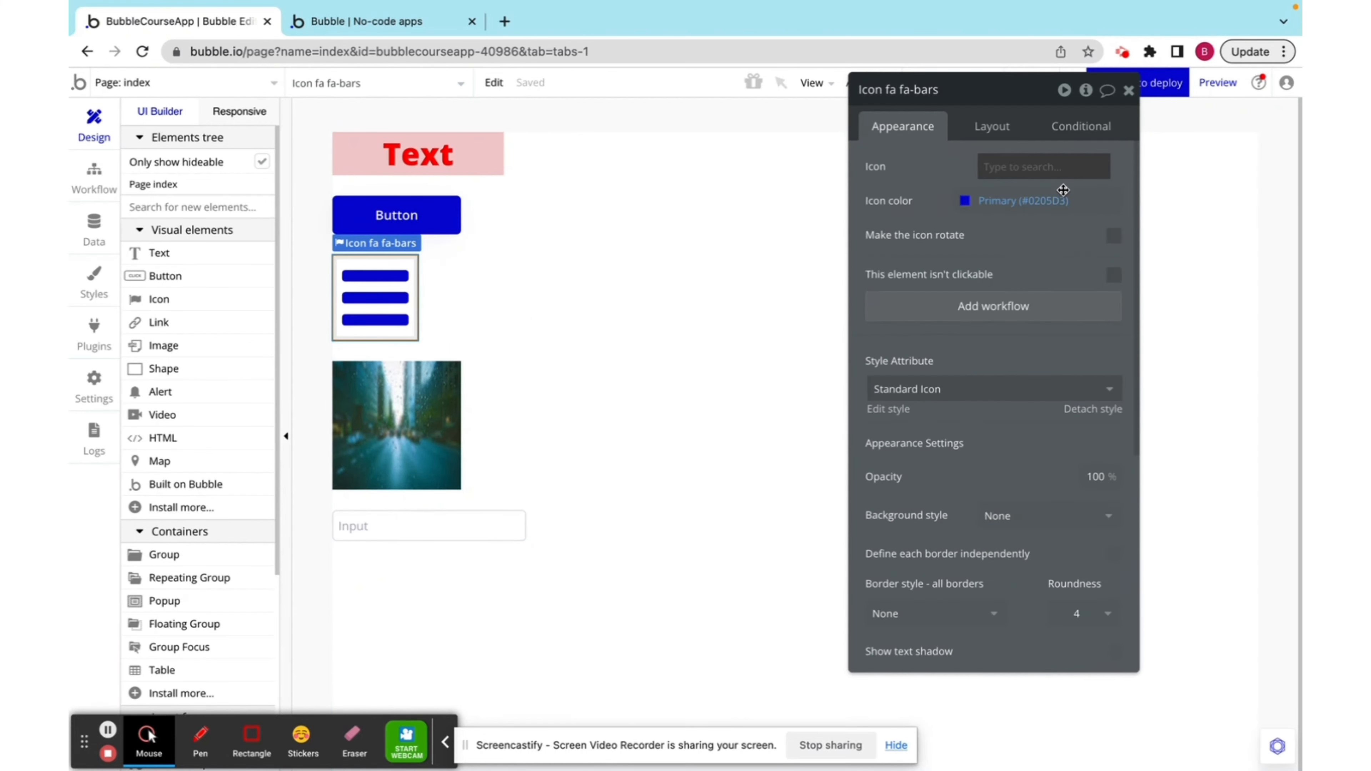
left_click(1048, 169)
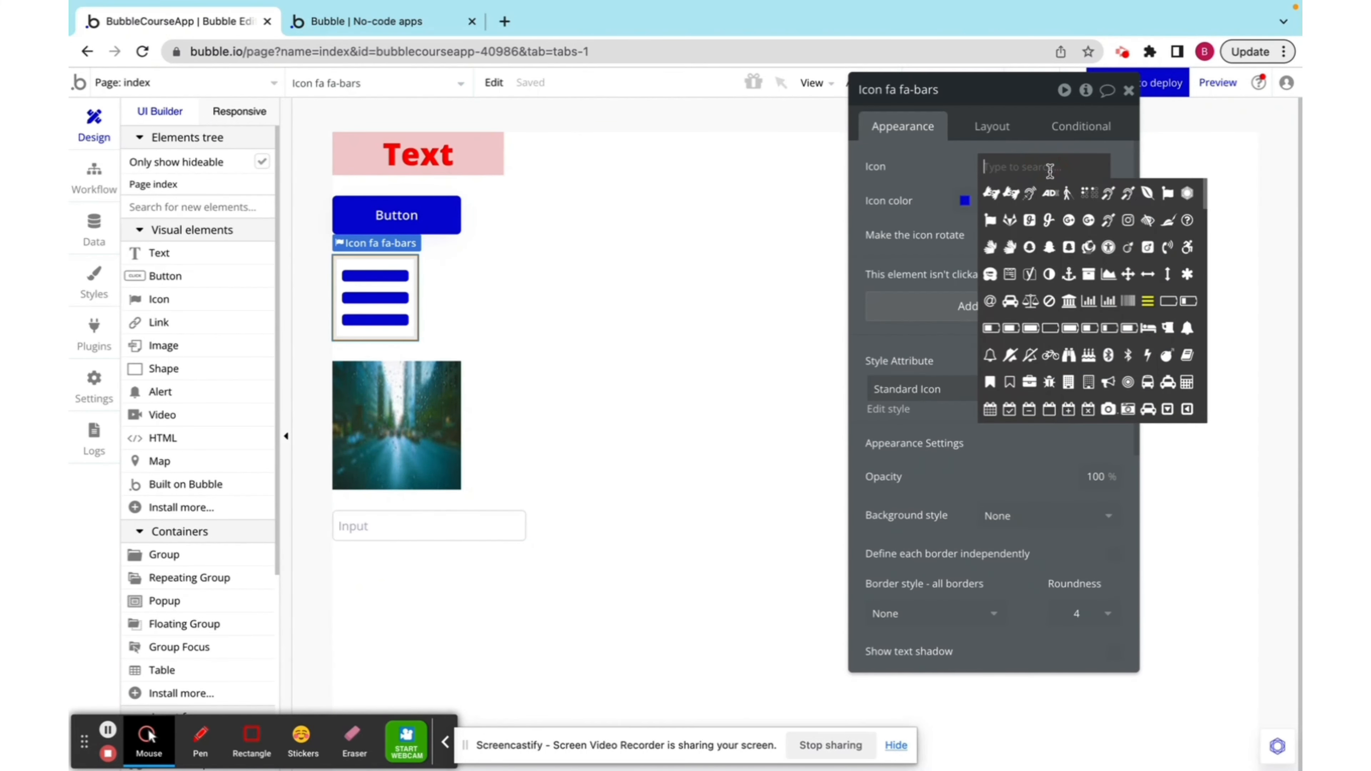
scroll(1087, 354, "down", 3)
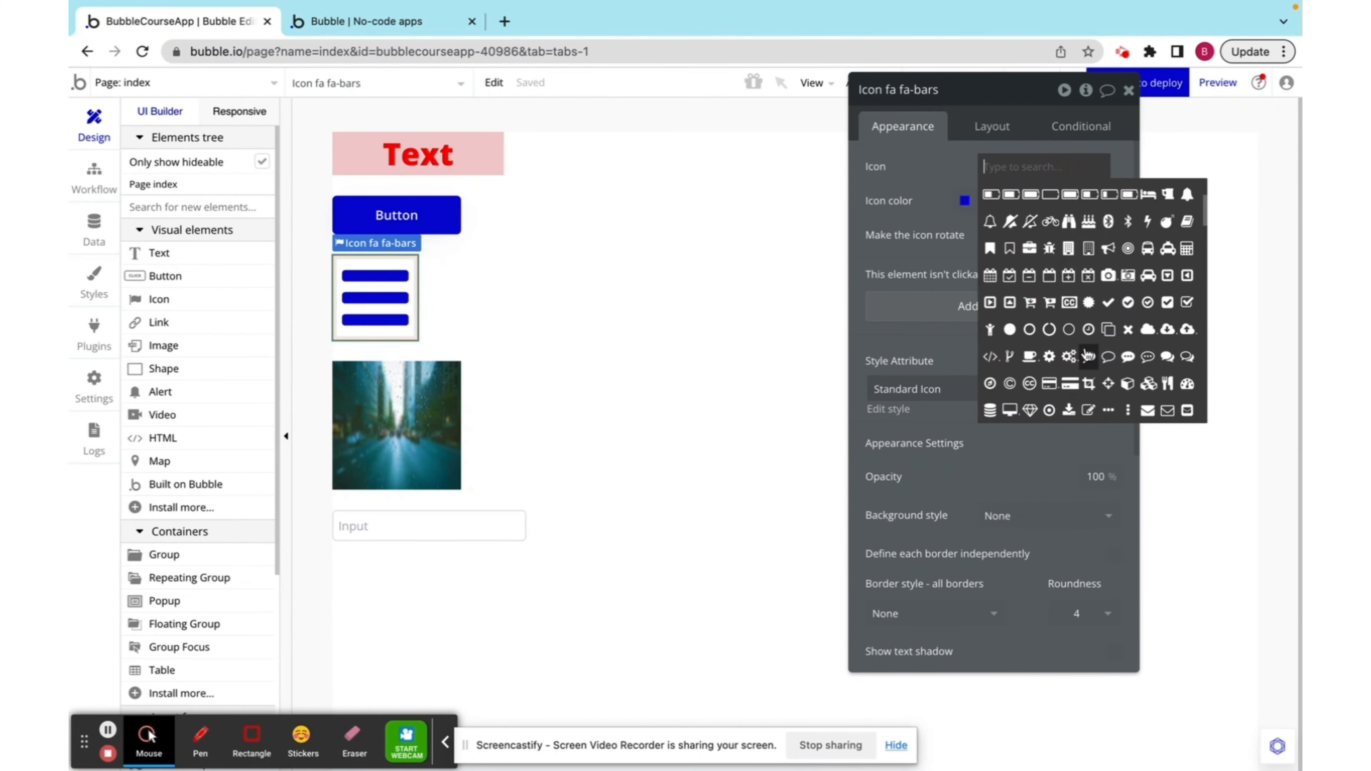
left_click(1088, 330)
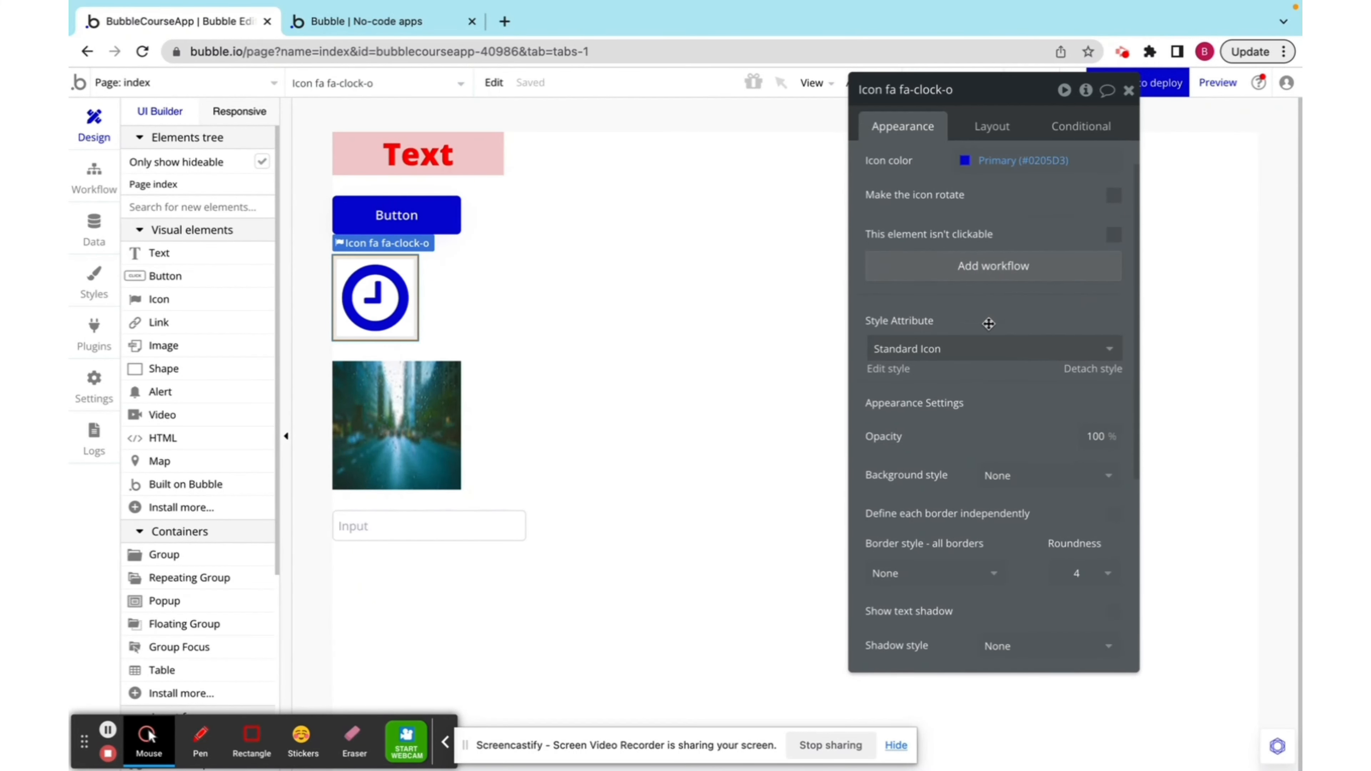
Give the clock icon a Flat color background style and set its border roundness to 90.
left_click(991, 126)
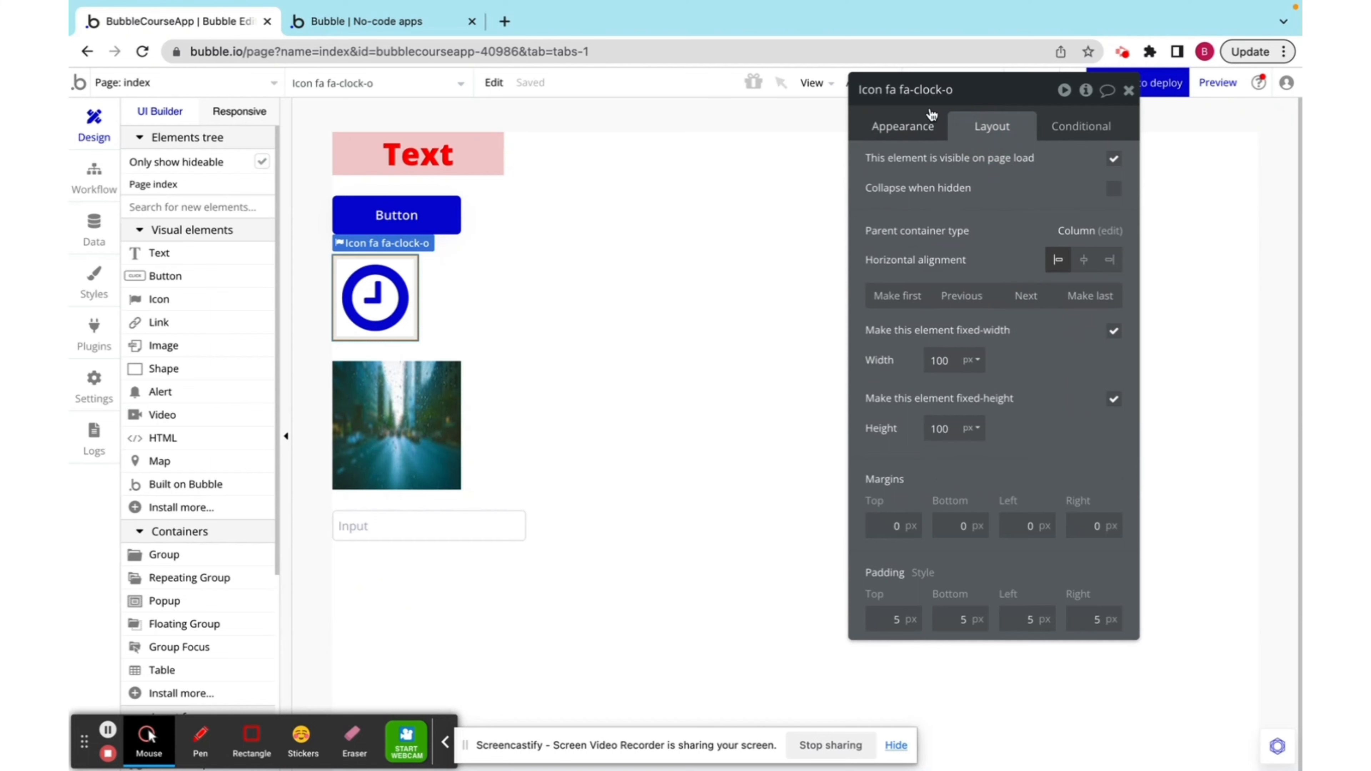
left_click(918, 126)
scroll(1034, 459, "down", 2)
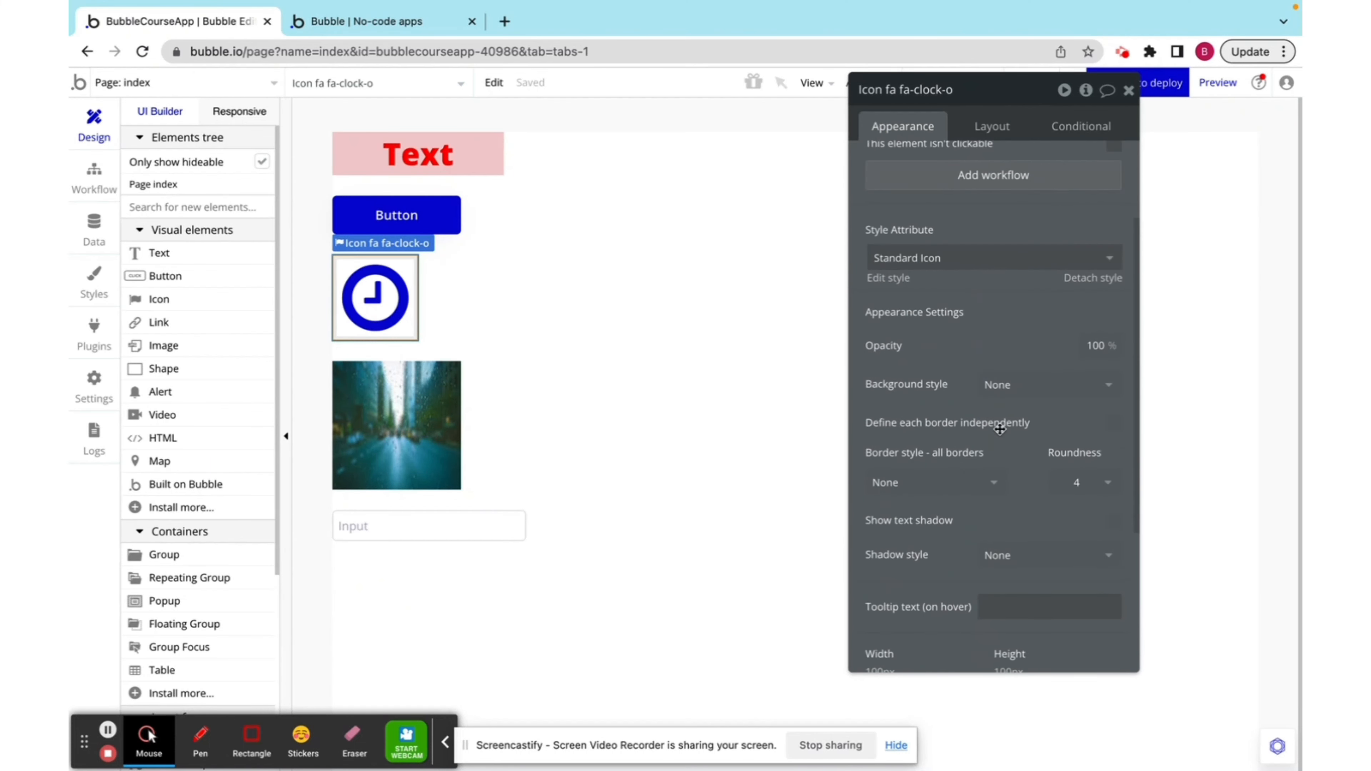
scroll(1000, 429, "down", 1)
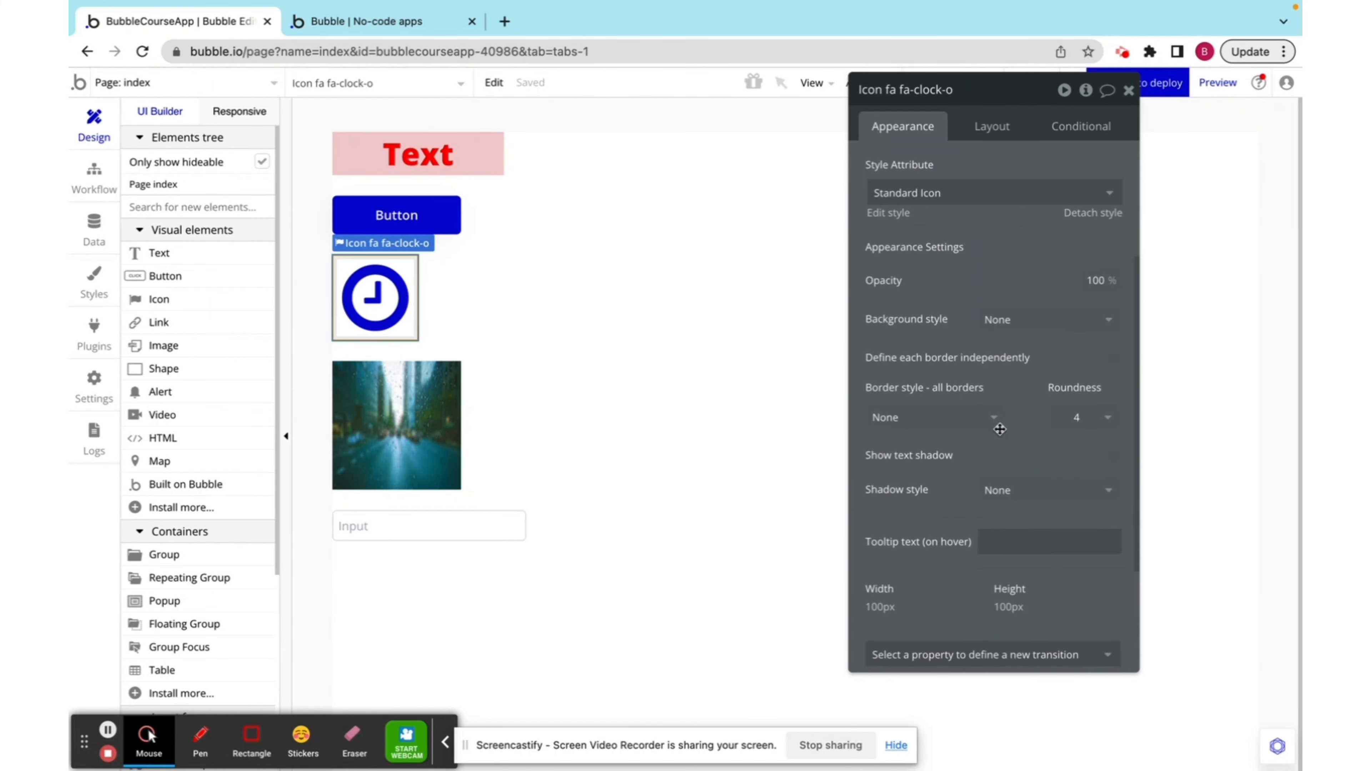
left_click(1023, 335)
left_click(1008, 402)
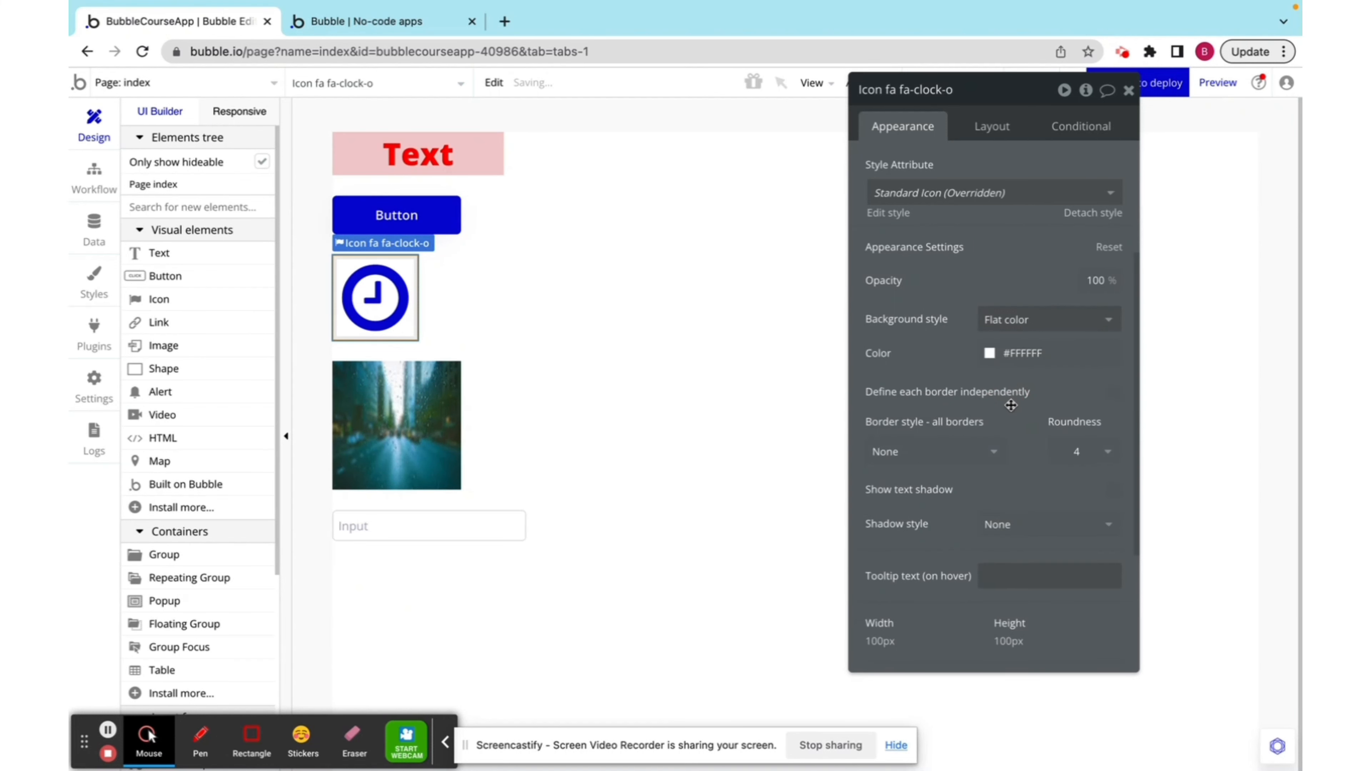
left_click(1082, 460)
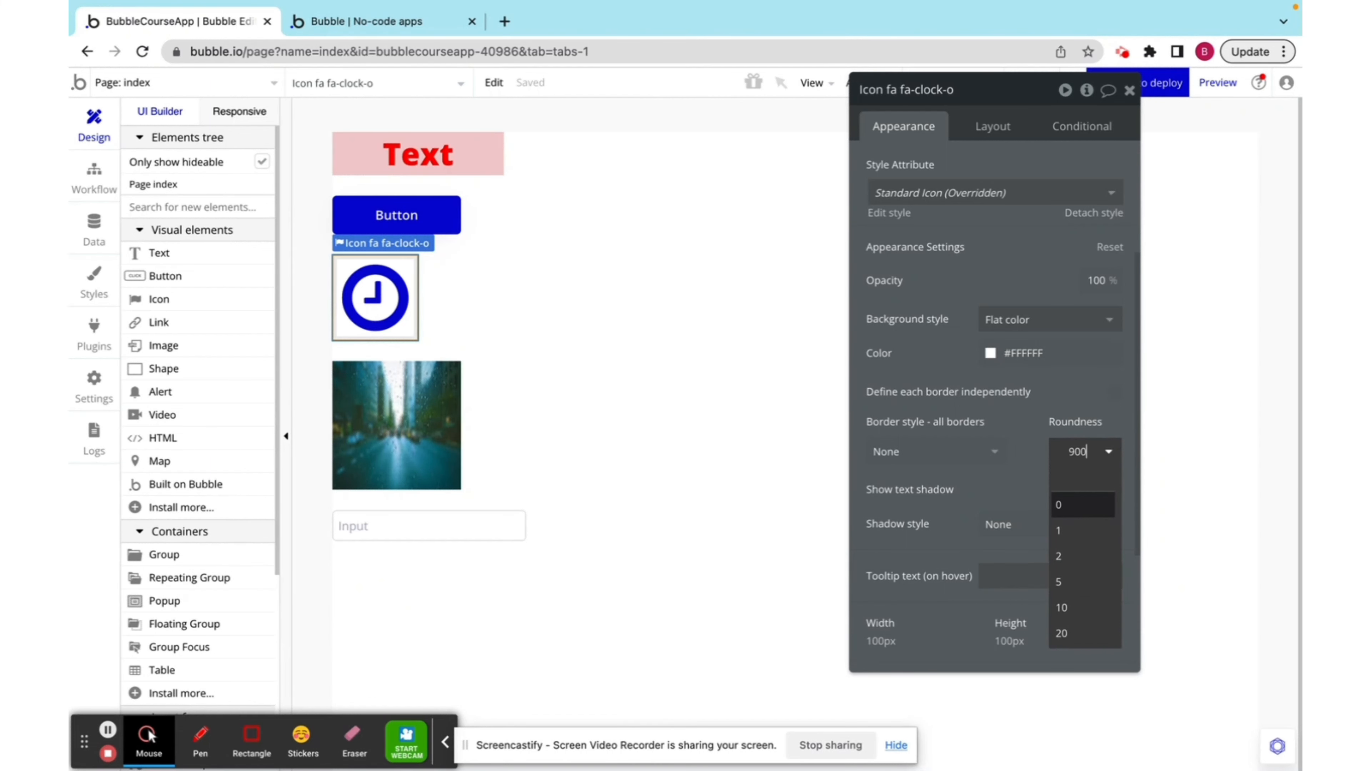
key("BackSpace")
left_click(1076, 422)
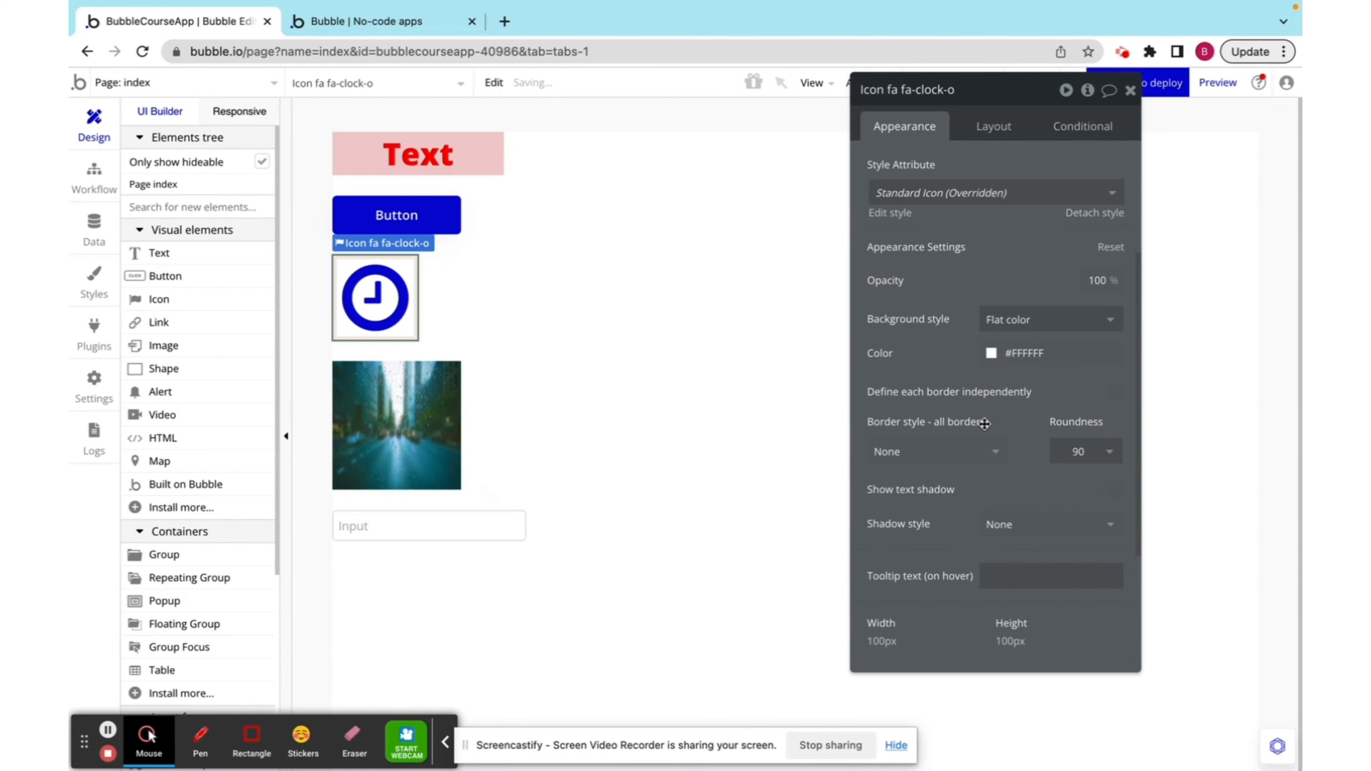
Change the clock icon's background color to the light pink #F1B4B4.
left_click(995, 353)
left_click(1027, 422)
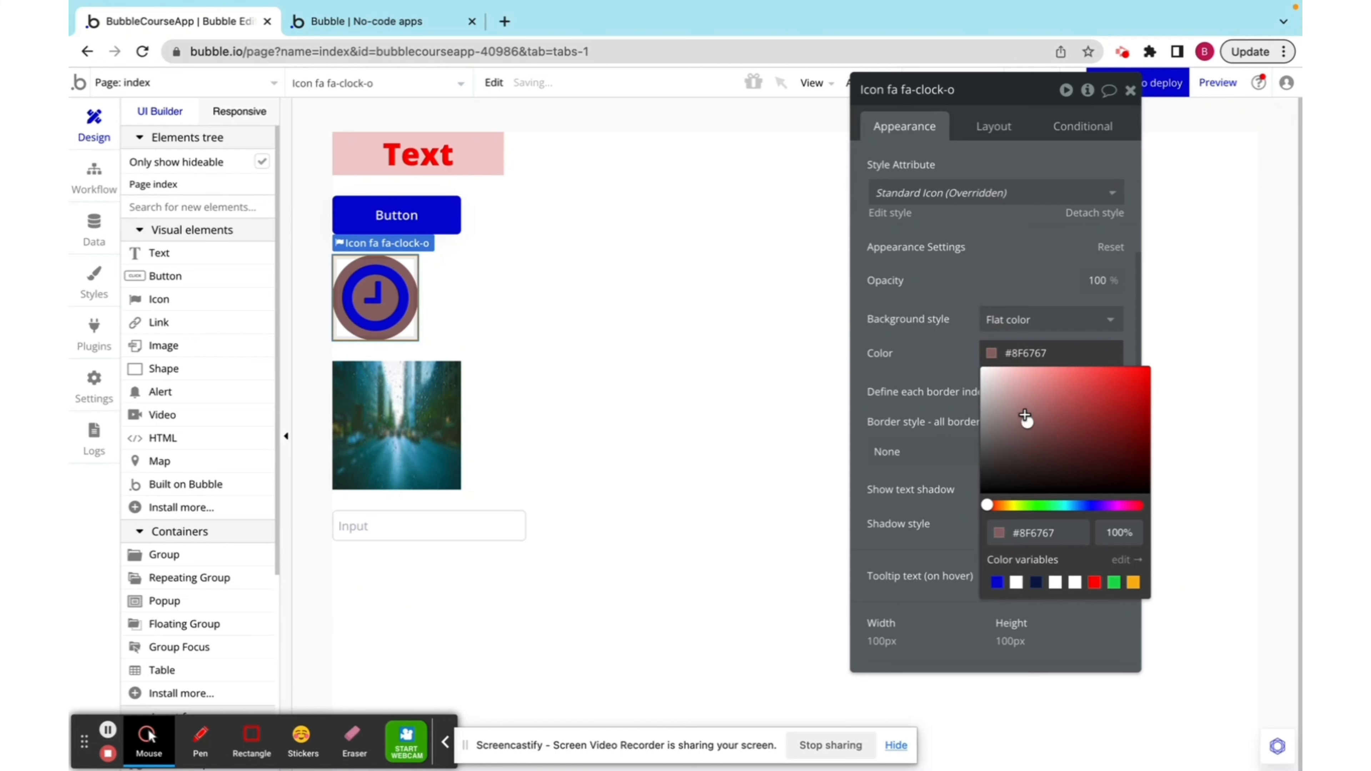
left_click_drag(1025, 418, 1022, 372)
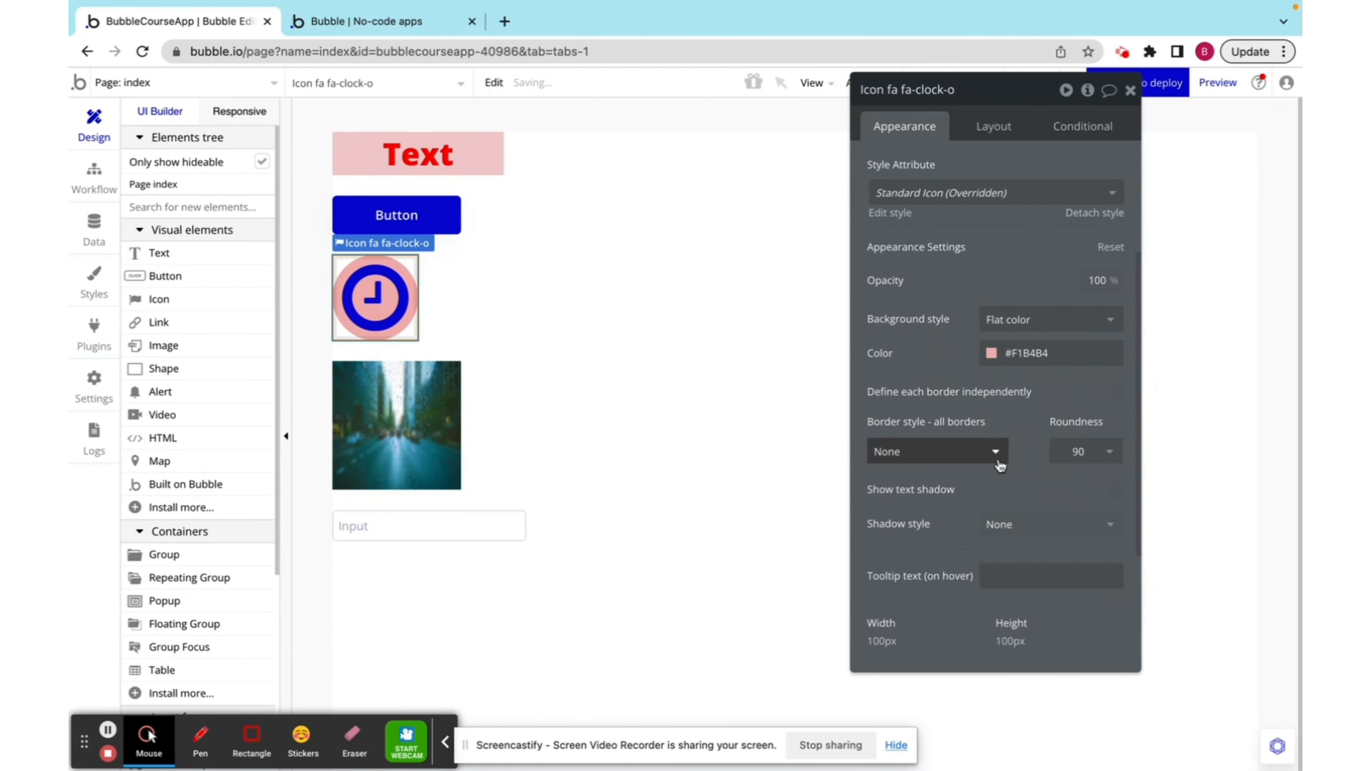
Set the border roundness of the city street image to 90.
left_click(396, 439)
scroll(1054, 235, "up", 4)
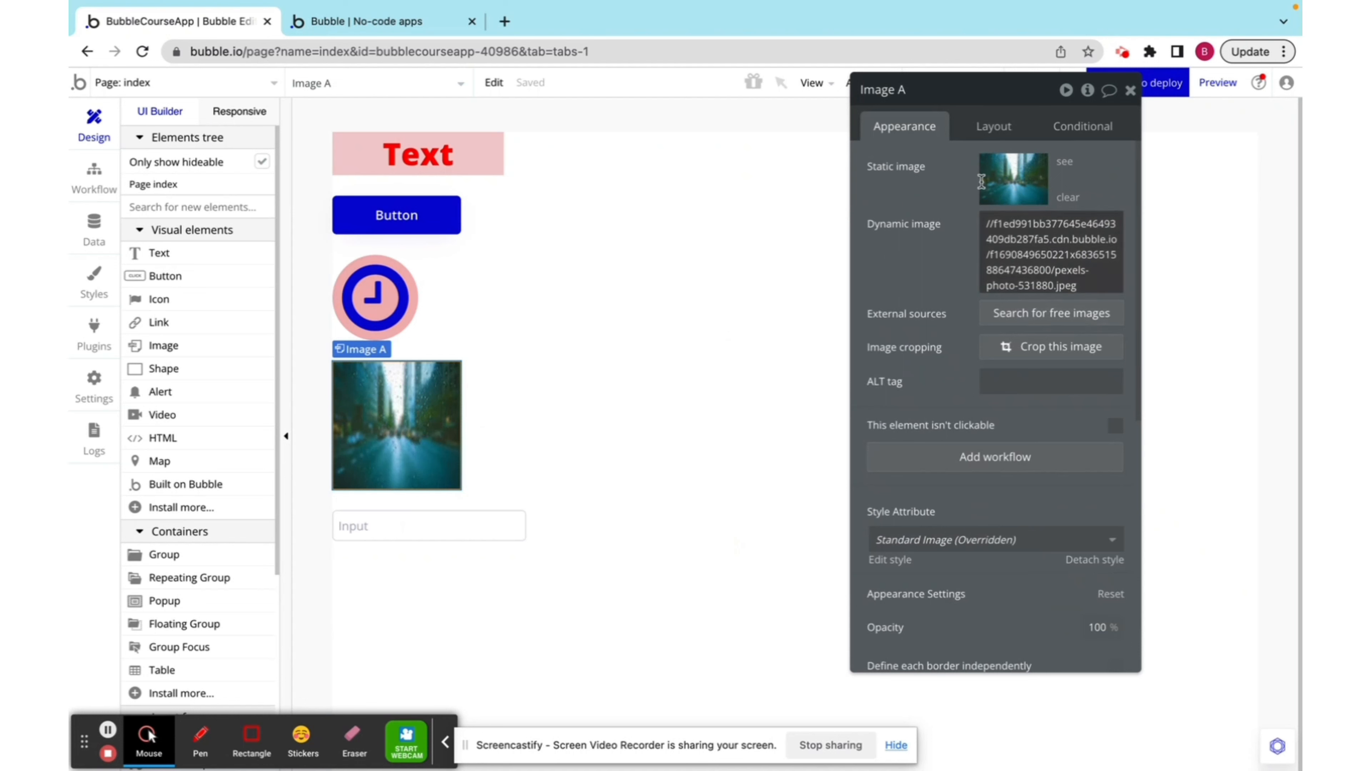
left_click(992, 139)
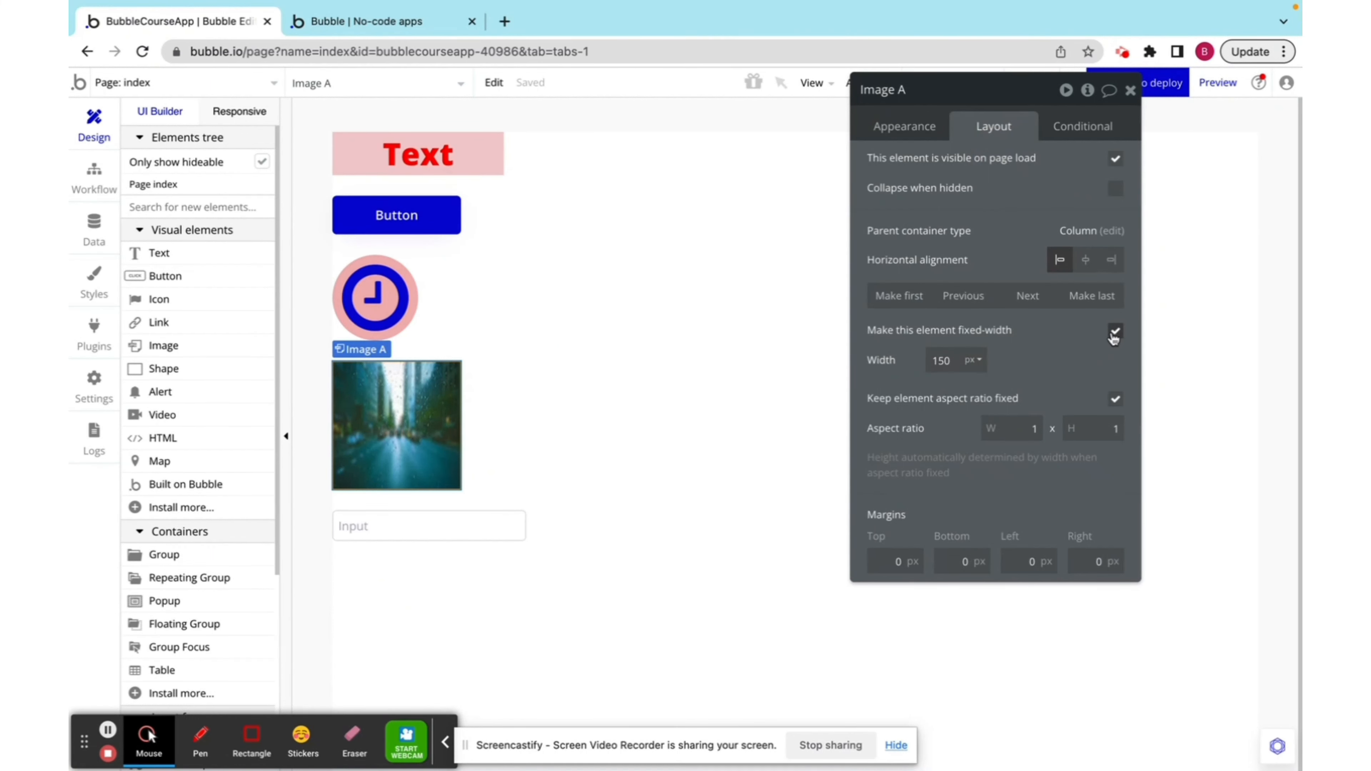
left_click(905, 126)
scroll(1040, 511, "down", 10)
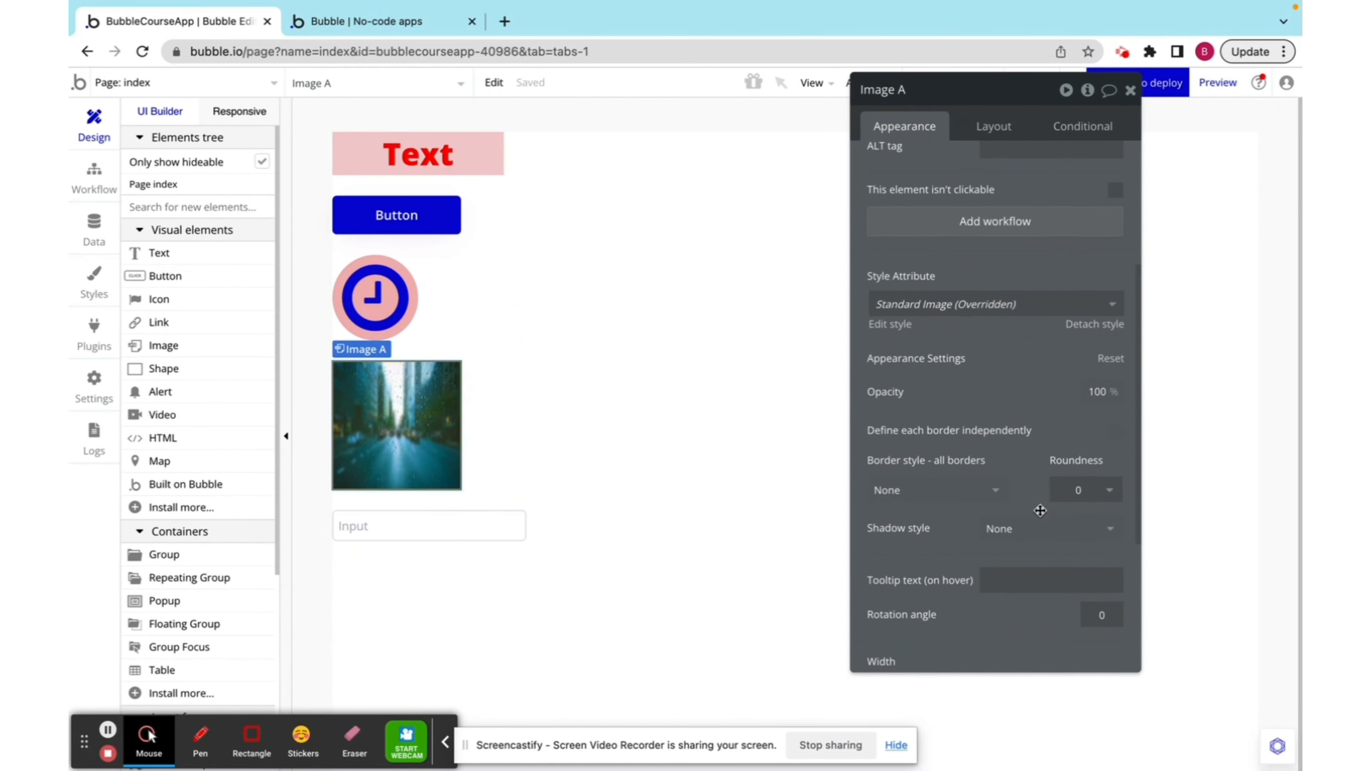
left_click(1085, 391)
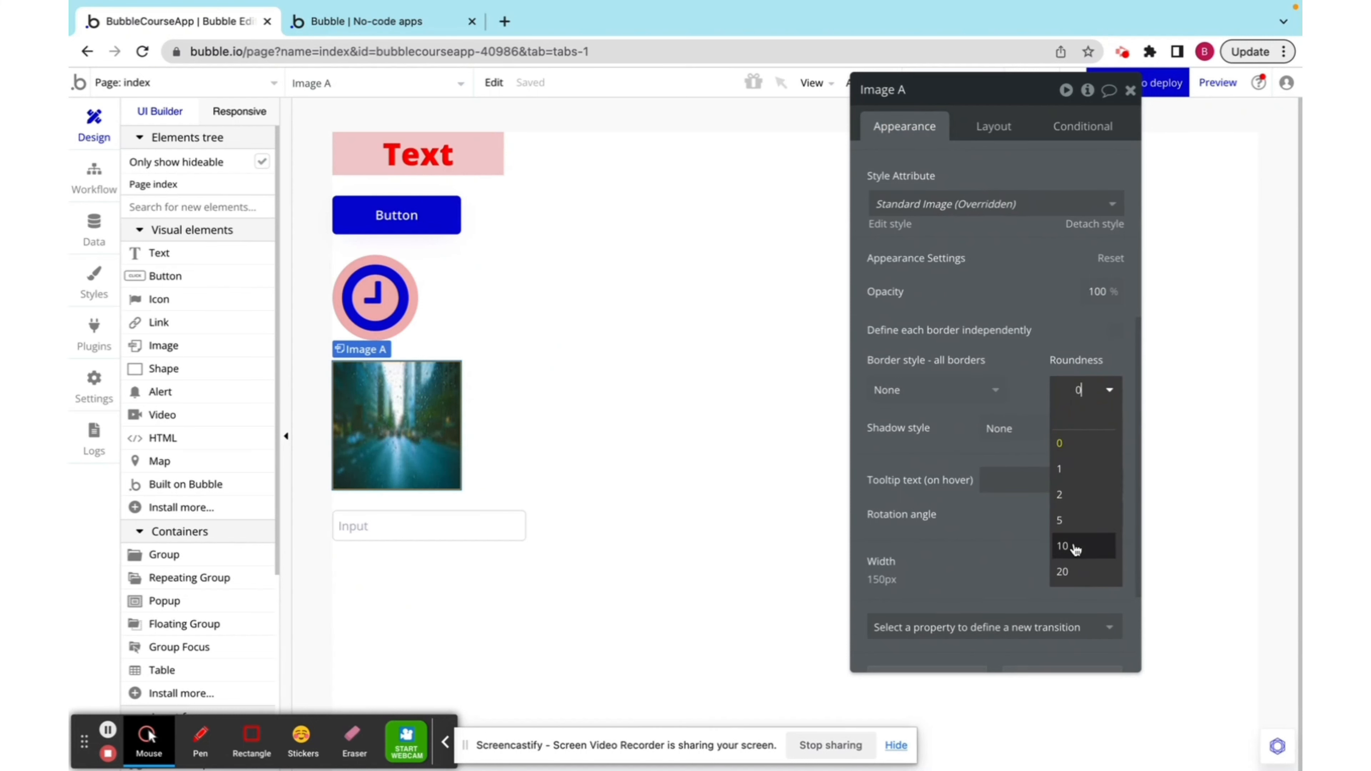
type("90")
key("Return")
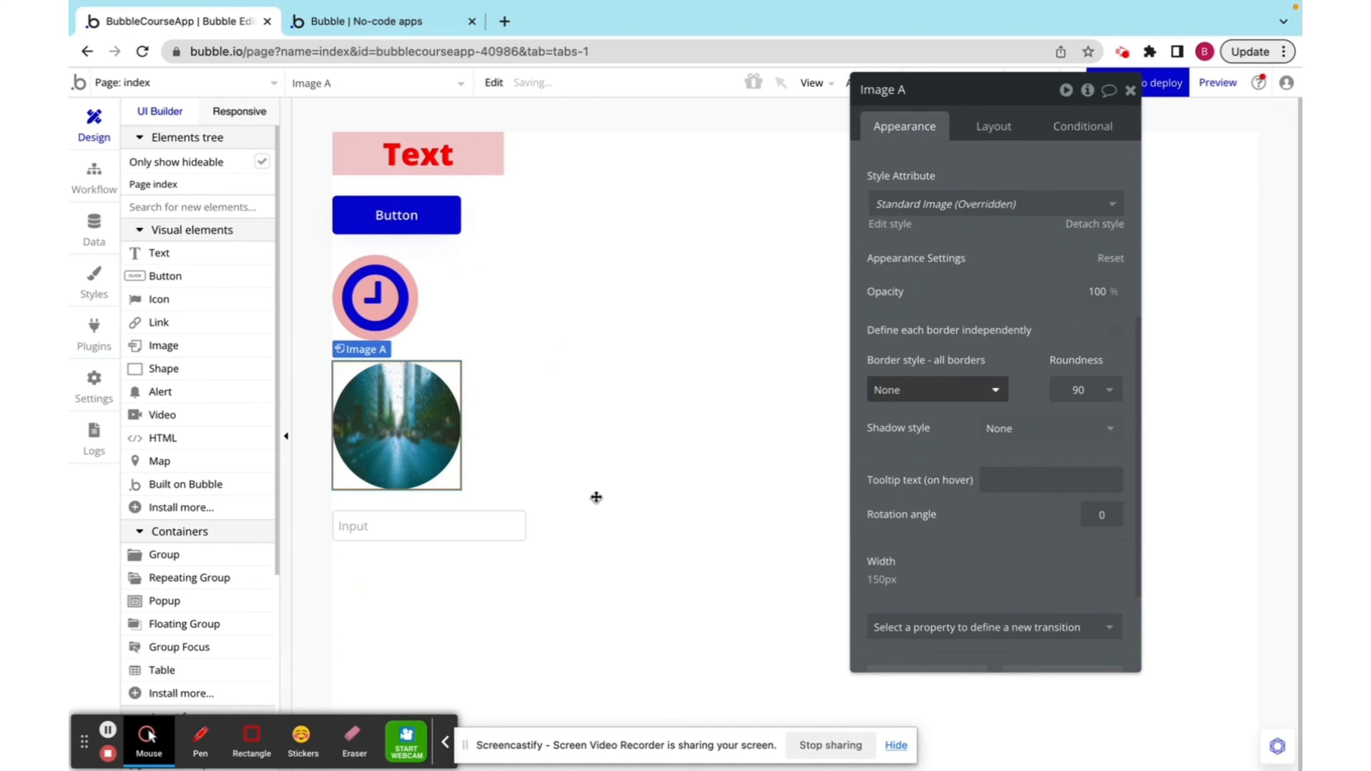
Examine the input element's appearance settings and the available container and input form elements, and close its properties.
left_click(423, 532)
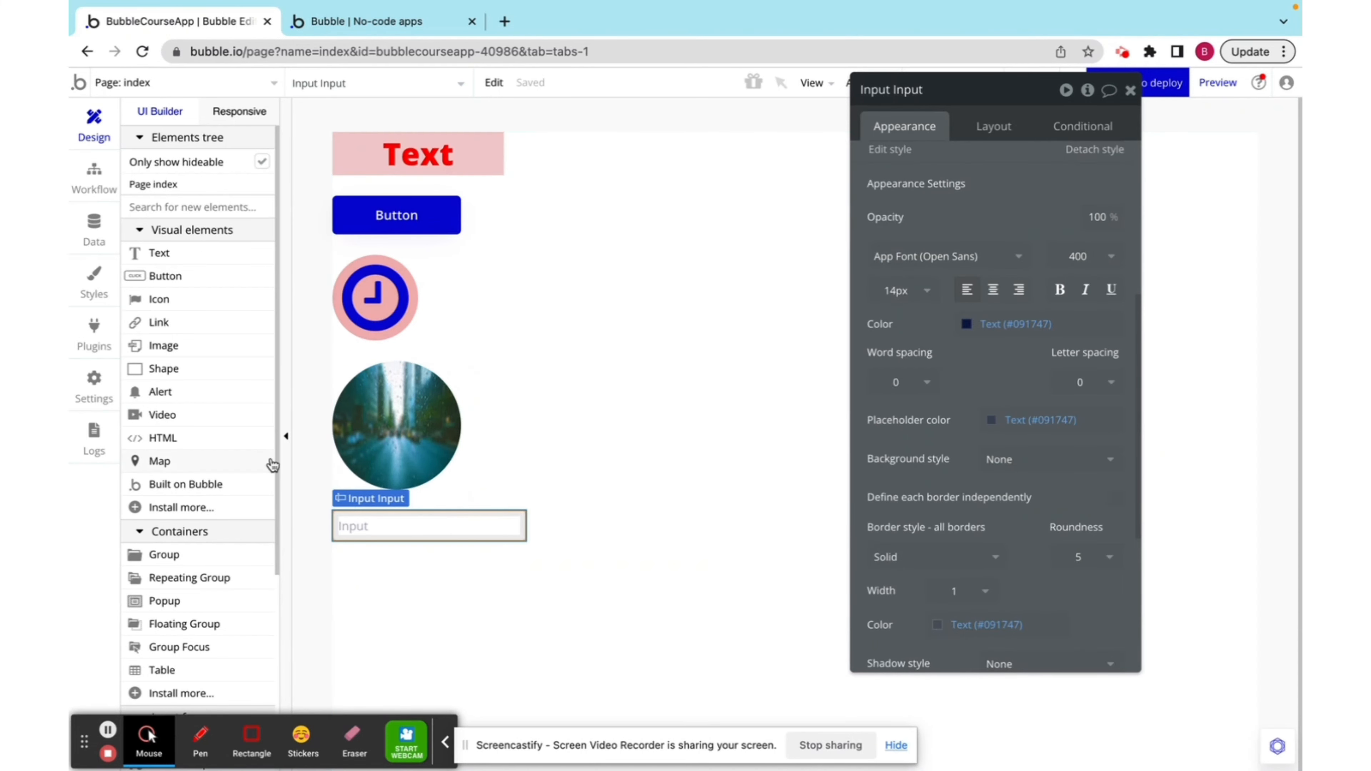
scroll(273, 473, "down", 5)
scroll(244, 462, "down", 1)
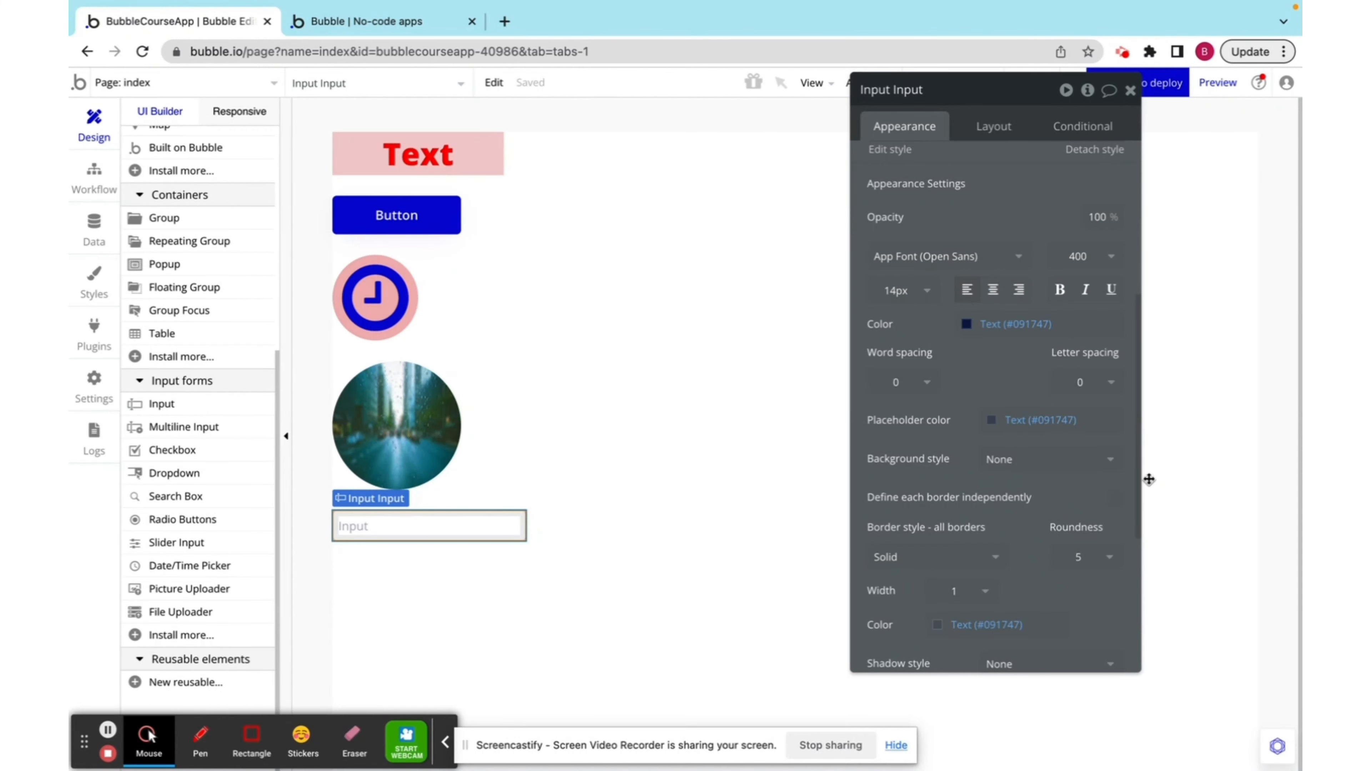
scroll(1041, 594, "down", 5)
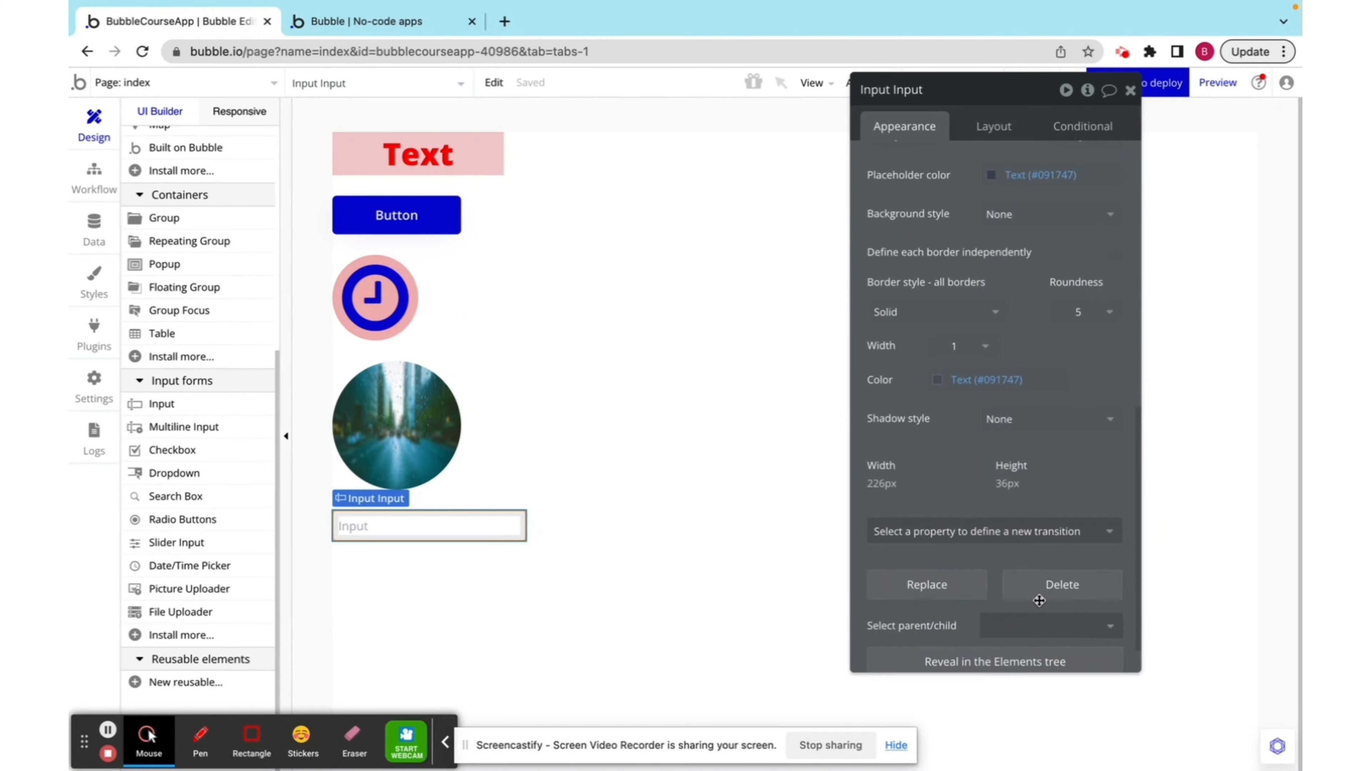
left_click(1130, 90)
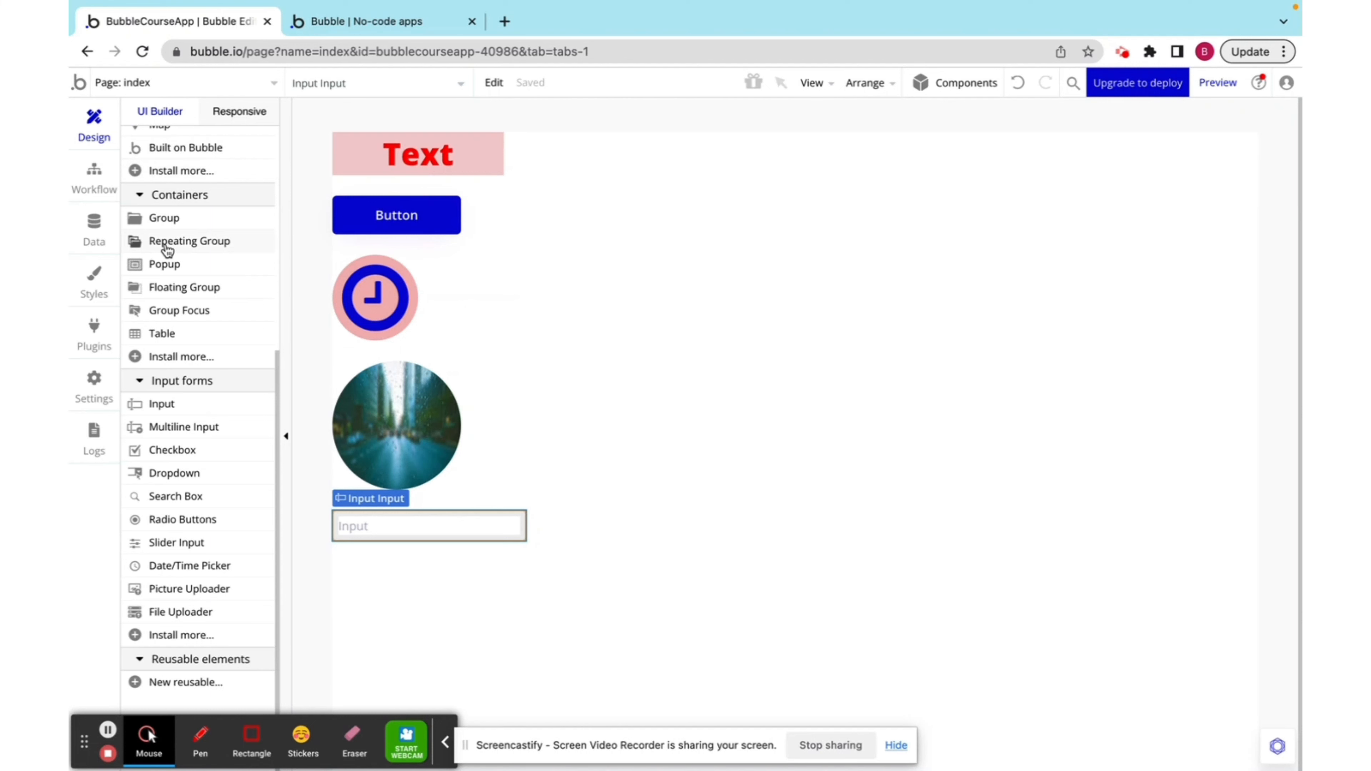